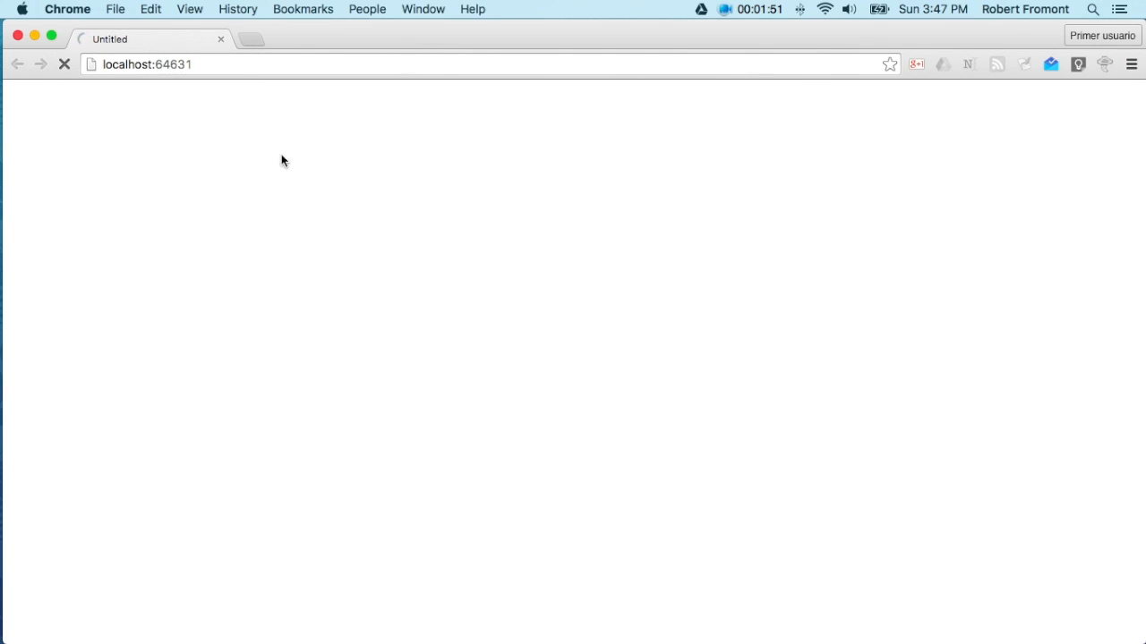
# - Make the browser window full screen and open the list of transcripts
pyautogui.click(48, 36)
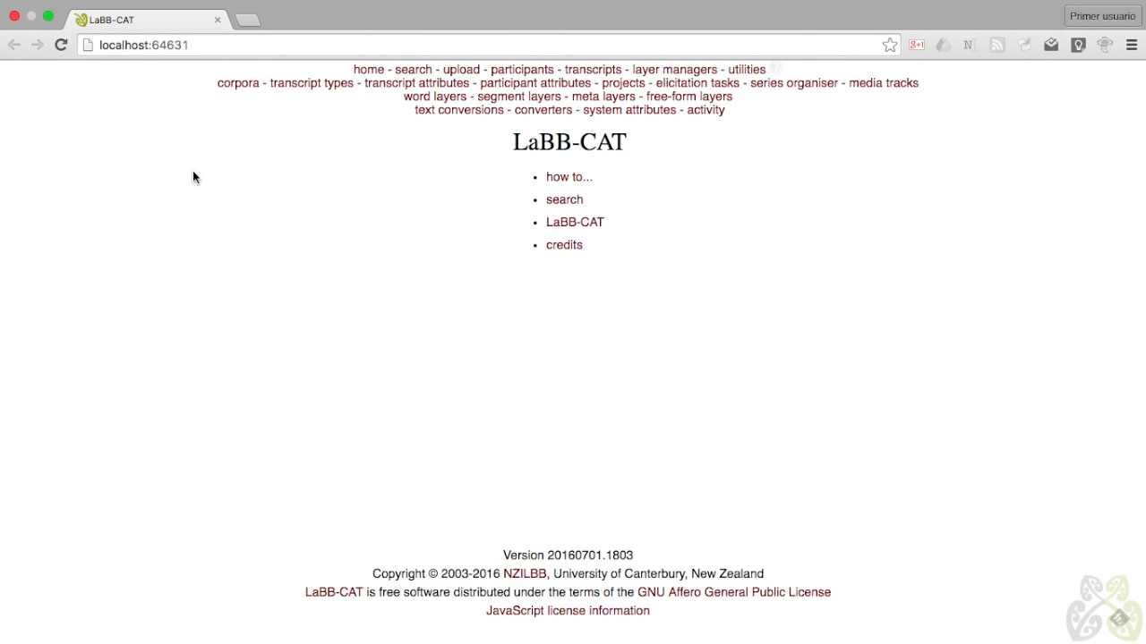
pyautogui.click(605, 71)
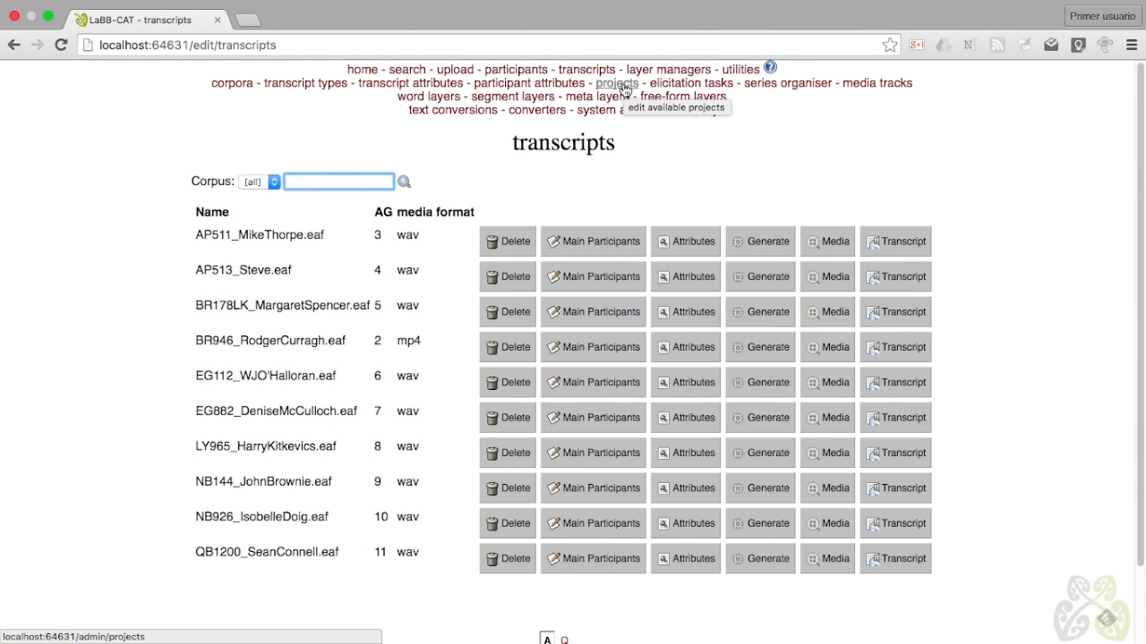
# - Create a project named "the" described as 'Pronunciation of the word "the" when the following words starts with a vowel'
pyautogui.click(624, 90)
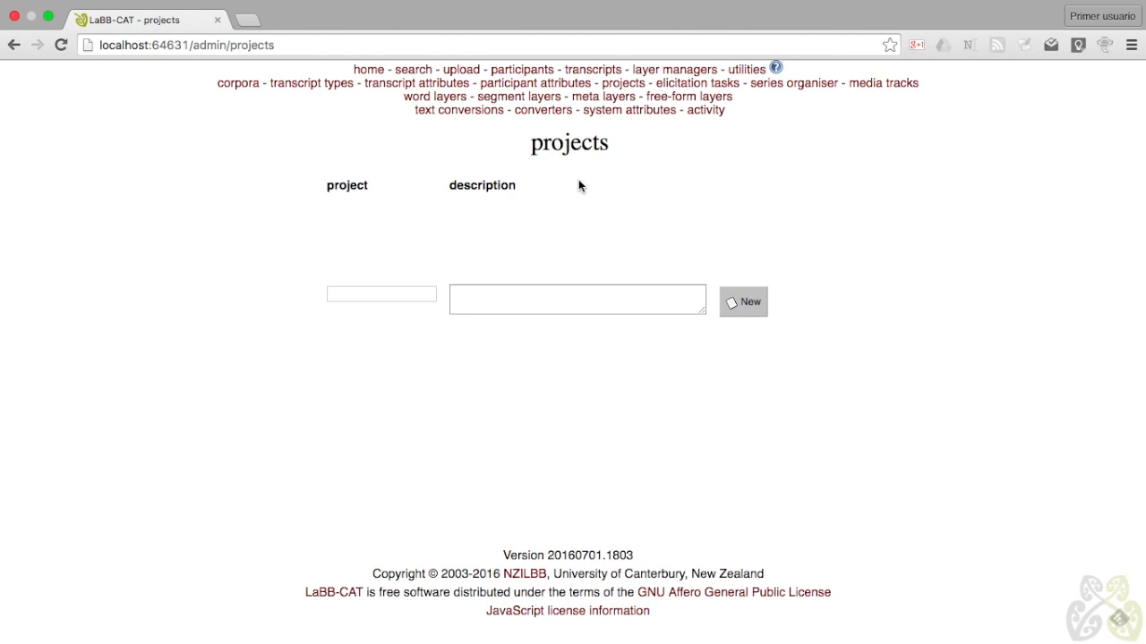
pyautogui.click(373, 286)
pyautogui.write('the')
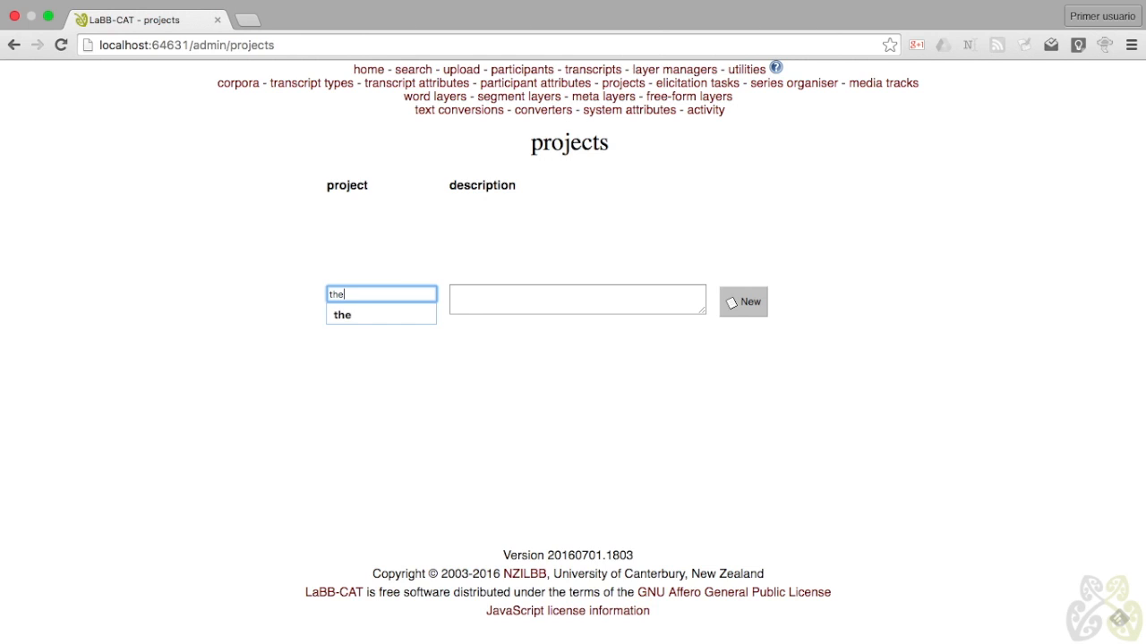
pyautogui.click(466, 312)
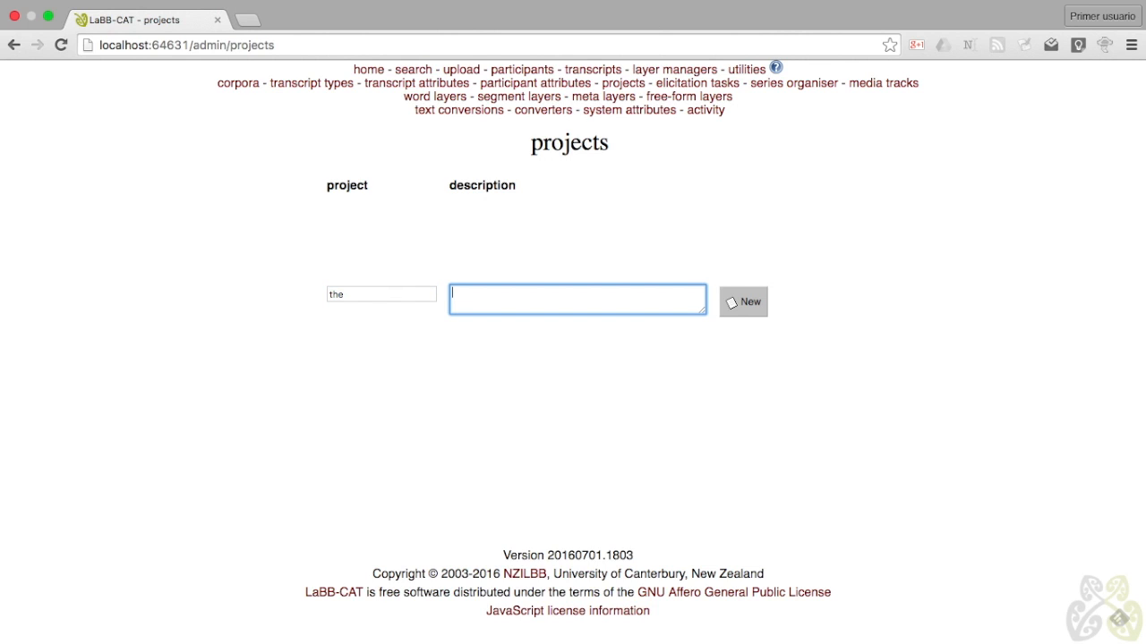
pyautogui.write('Pronunciation of the word "the" when the following words starts with a vowel')
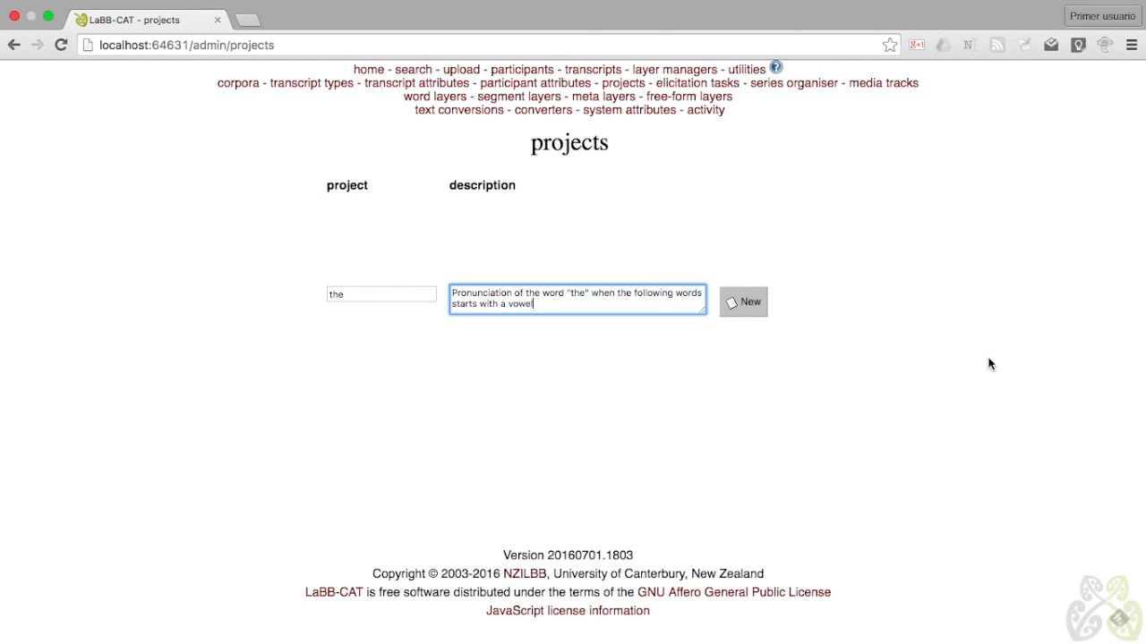
pyautogui.click(751, 306)
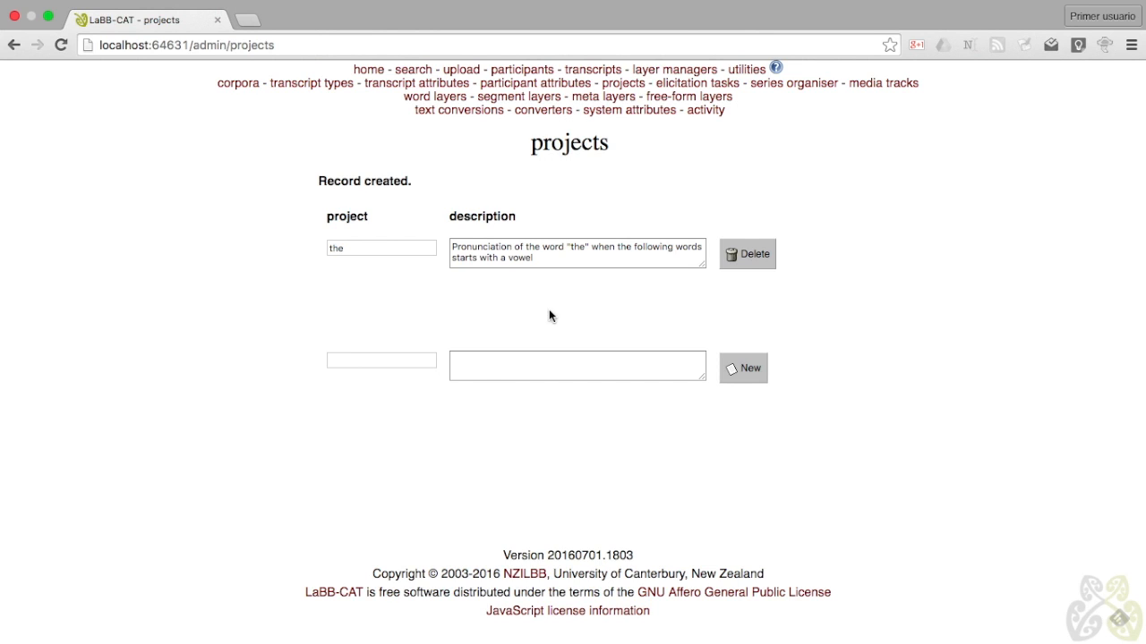
# - Start a new word layer with the description "The followed by a vowel" and the short description "the"
pyautogui.click(441, 98)
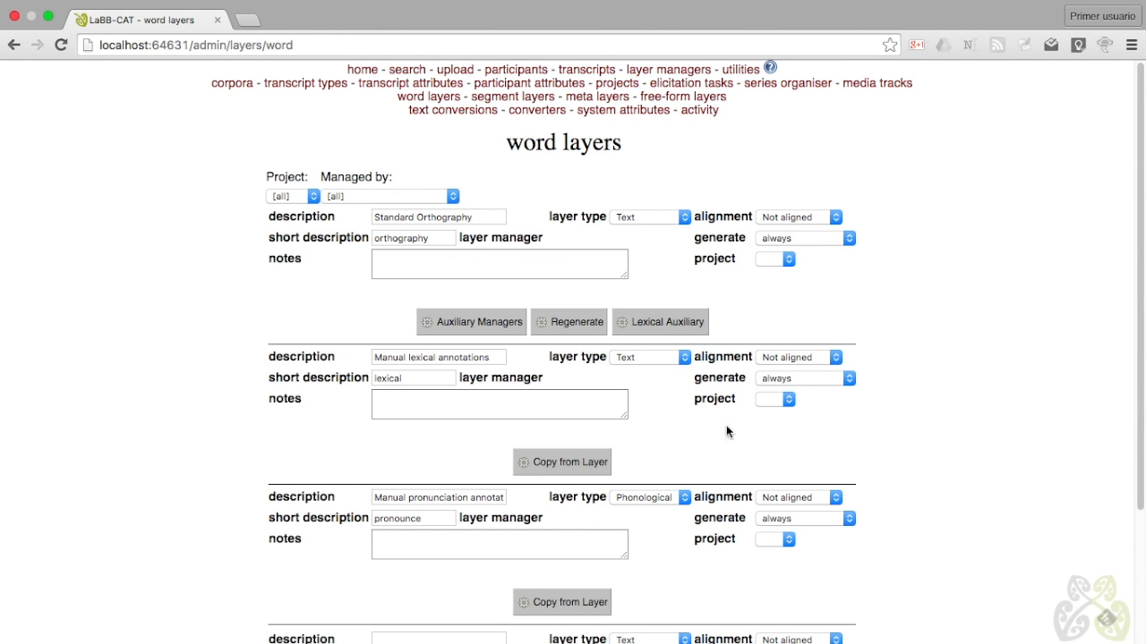
pyautogui.scroll(-5, 1014, 337)
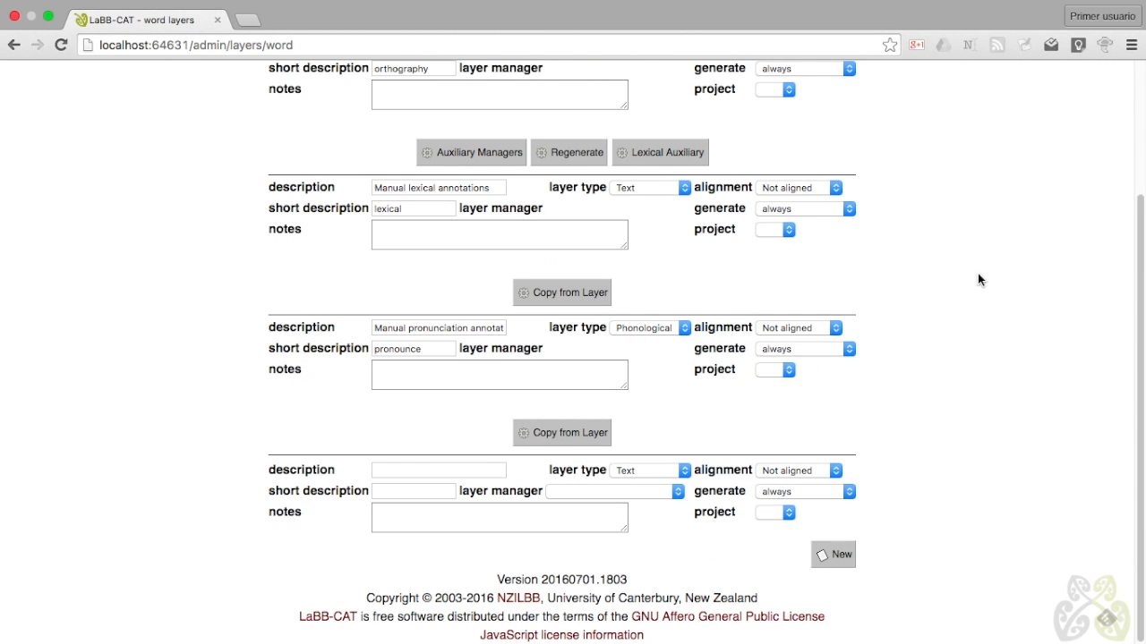
pyautogui.click(391, 469)
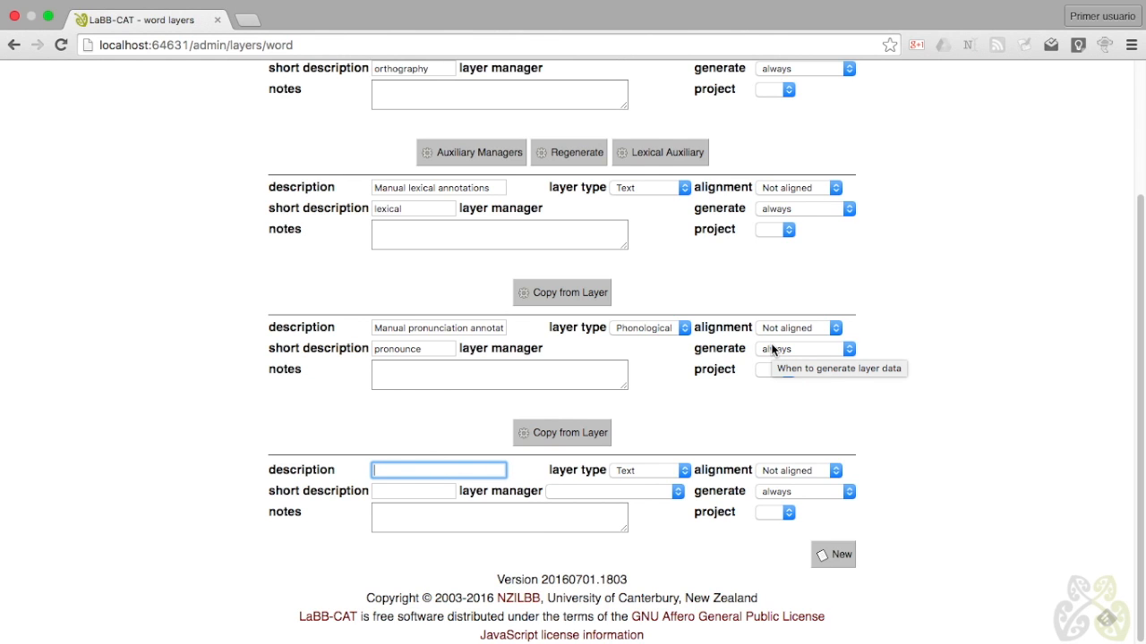
pyautogui.write('The')
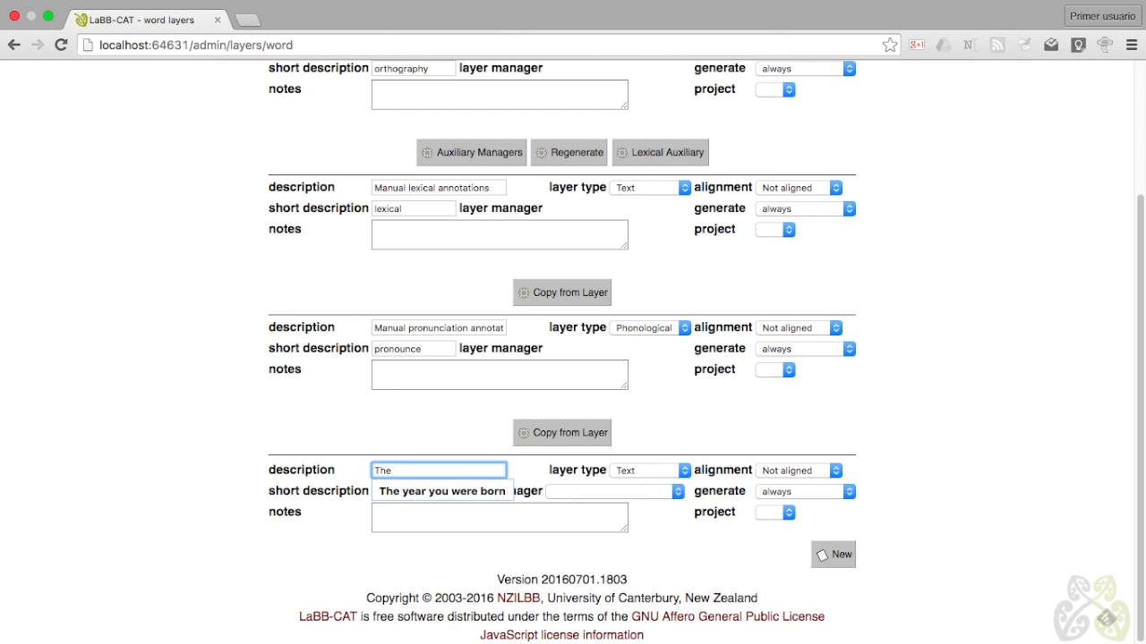
pyautogui.write(' followe')
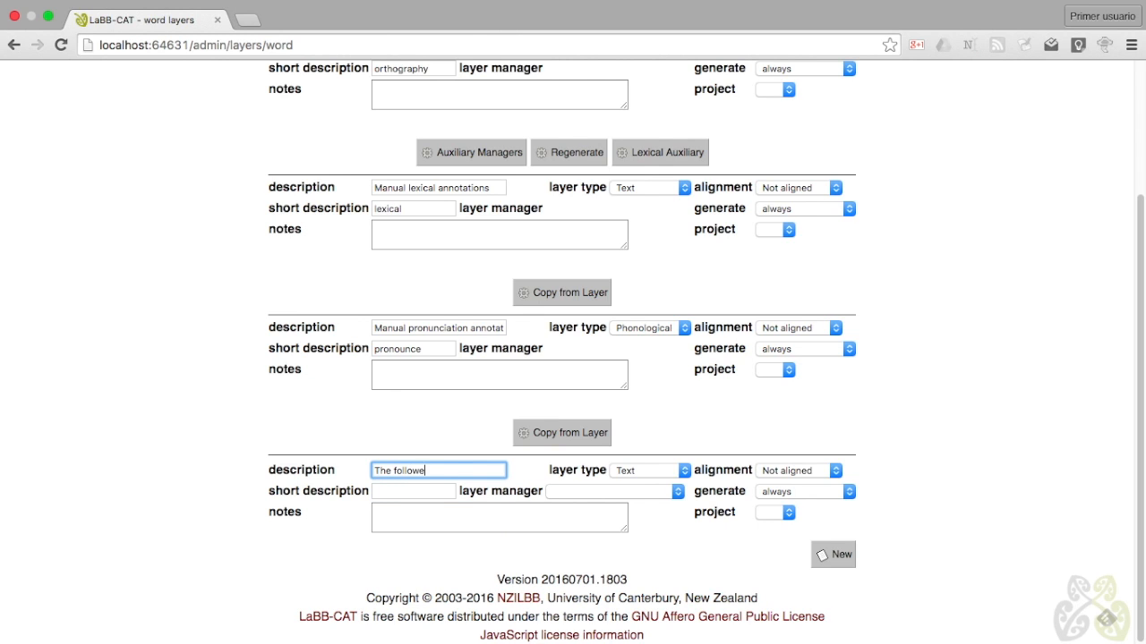
pyautogui.write('d by a vowel')
pyautogui.click(410, 492)
pyautogui.write('the')
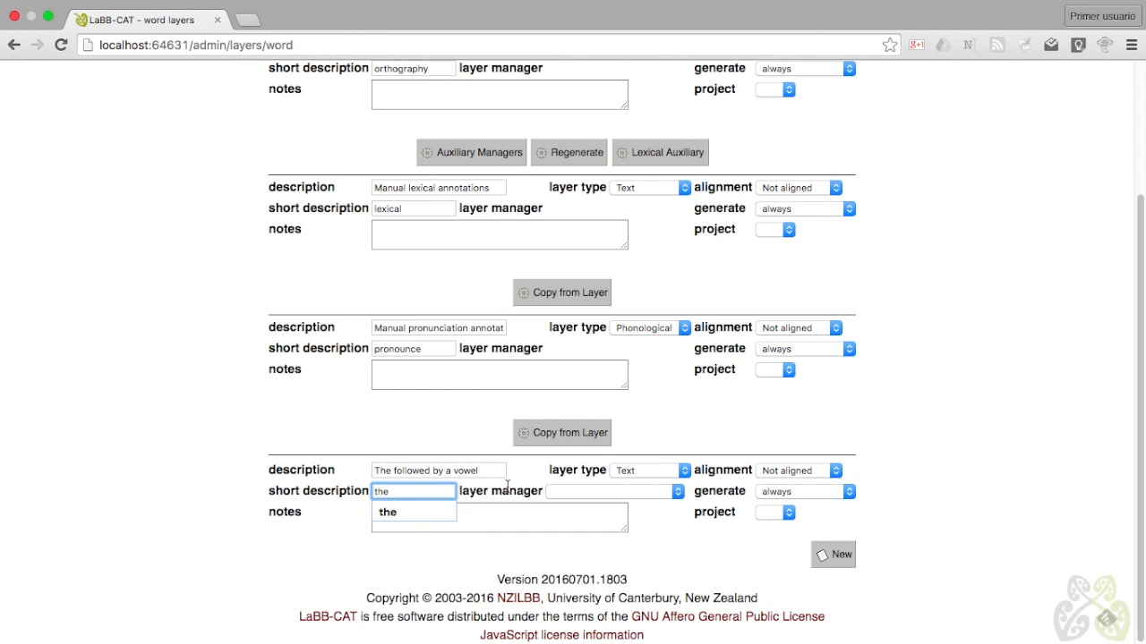
# - Set the new layer to type Text, alignment Not aligned and generate always, and assign it to project "the"
pyautogui.click(652, 469)
pyautogui.click(652, 469)
pyautogui.click(773, 470)
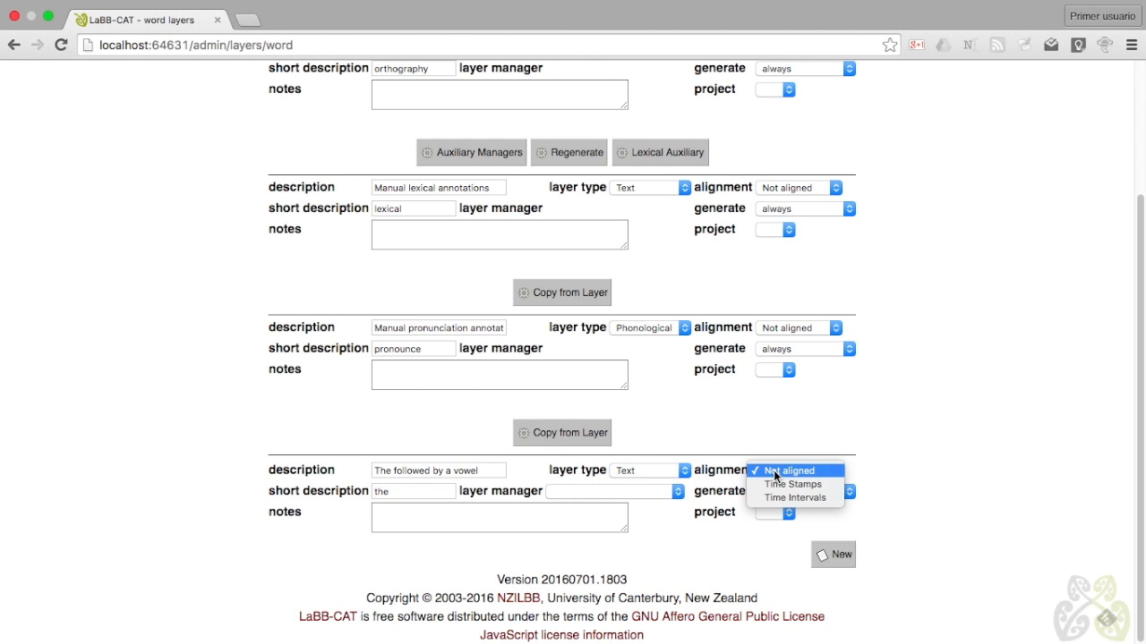
pyautogui.click(774, 470)
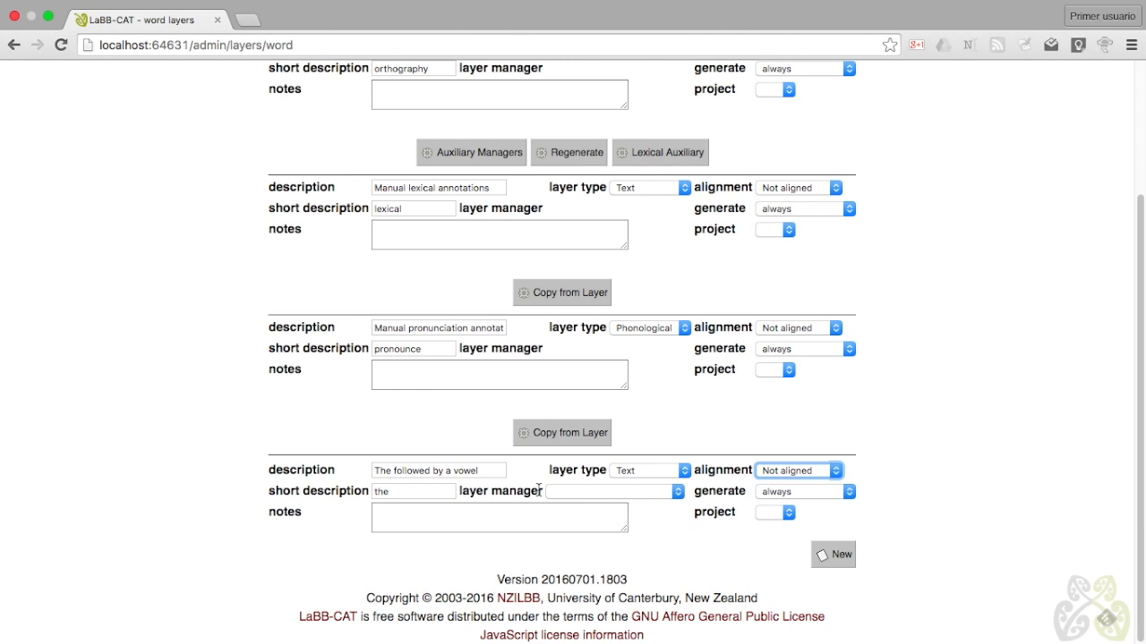
pyautogui.click(782, 493)
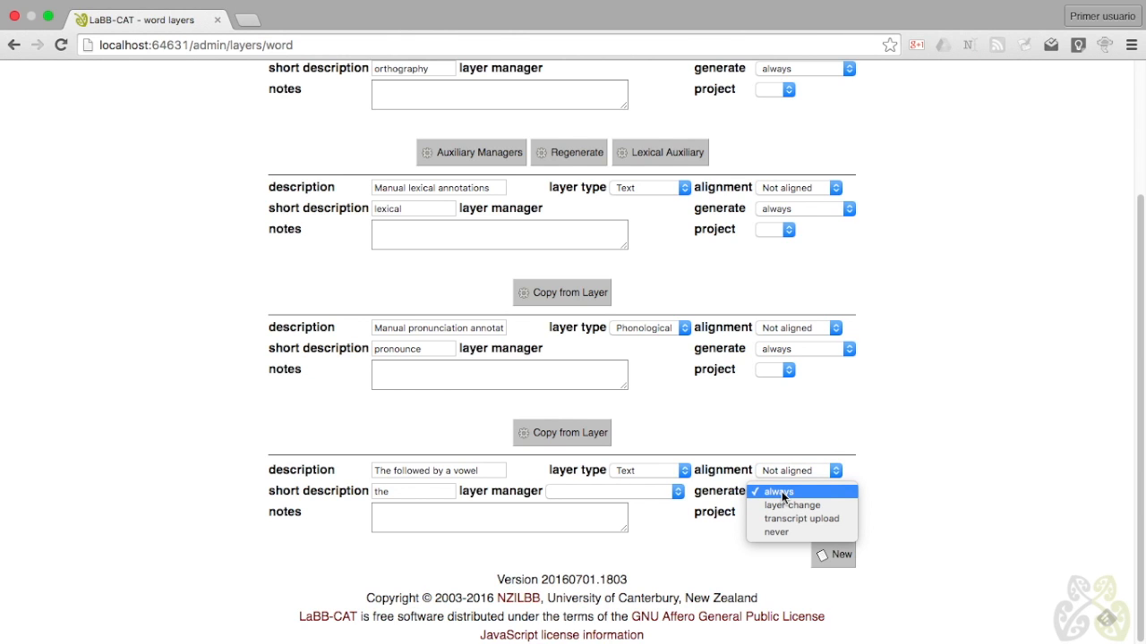
pyautogui.click(781, 492)
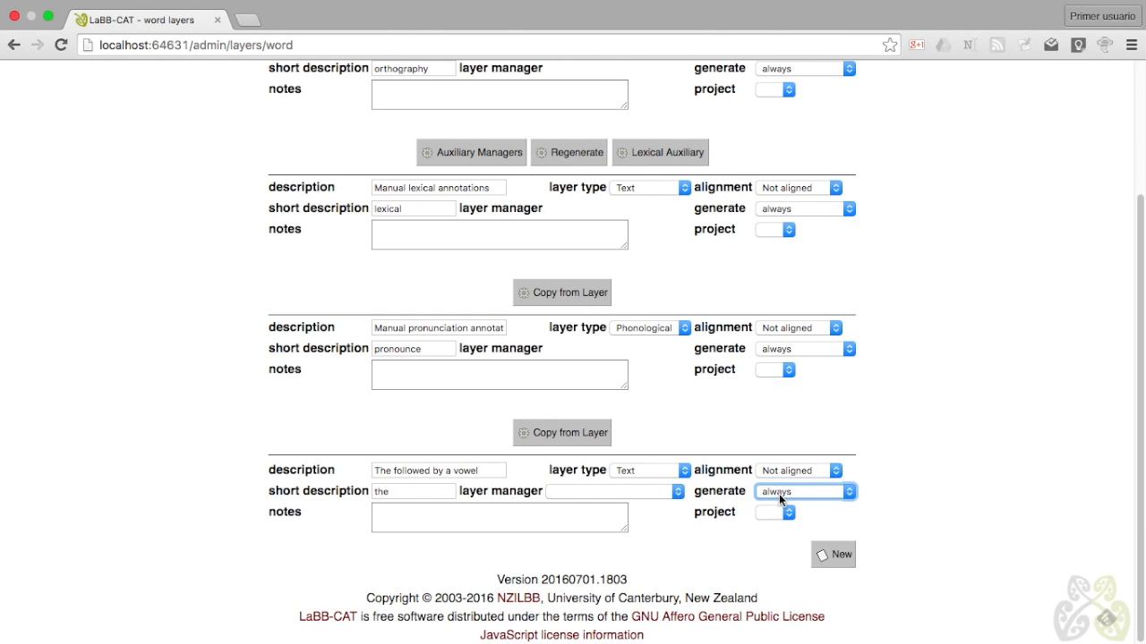
pyautogui.click(787, 513)
# - Add the note '"the" followed by a word-initial vowel' to the new layer and create it
pyautogui.click(448, 519)
pyautogui.write('"the" followed by a word-initial vowel')
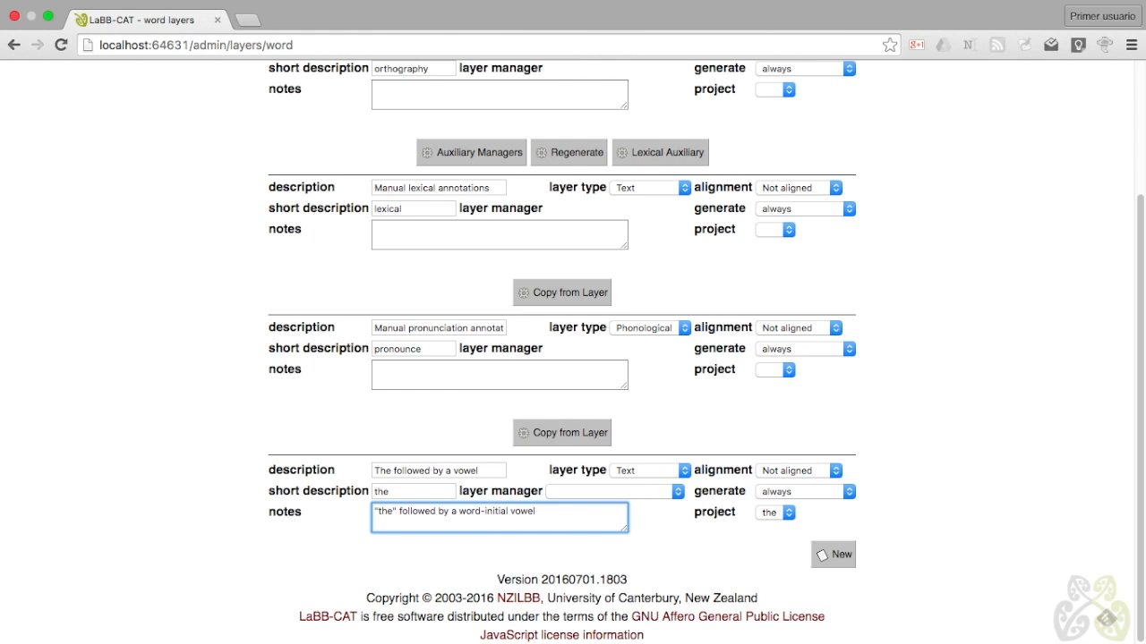
pyautogui.click(841, 556)
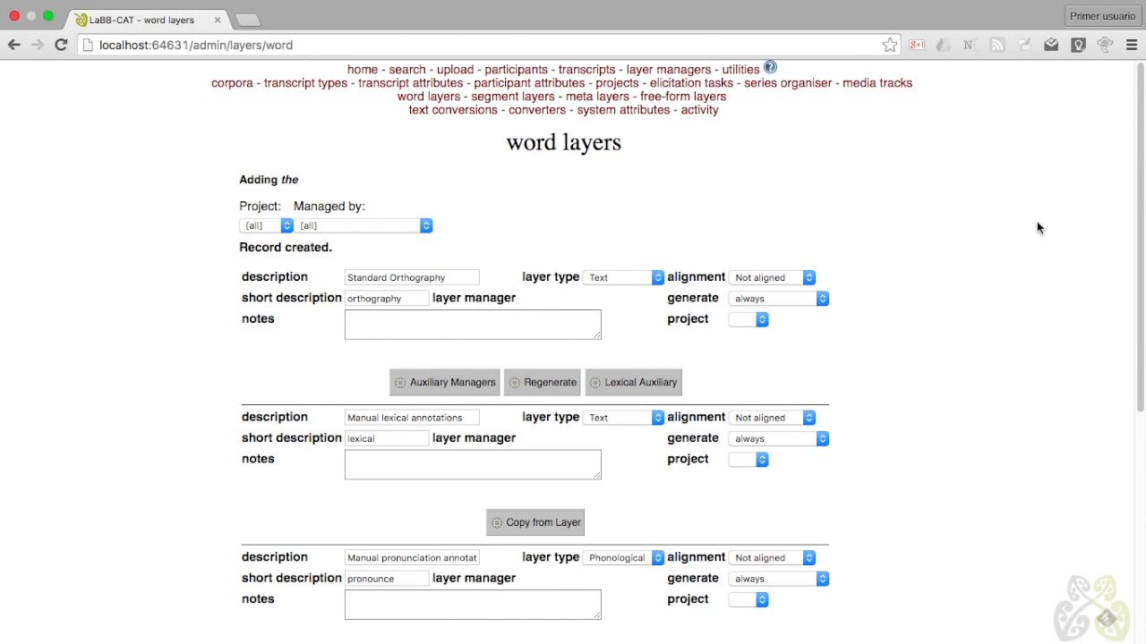
pyautogui.scroll(-5, 1027, 240)
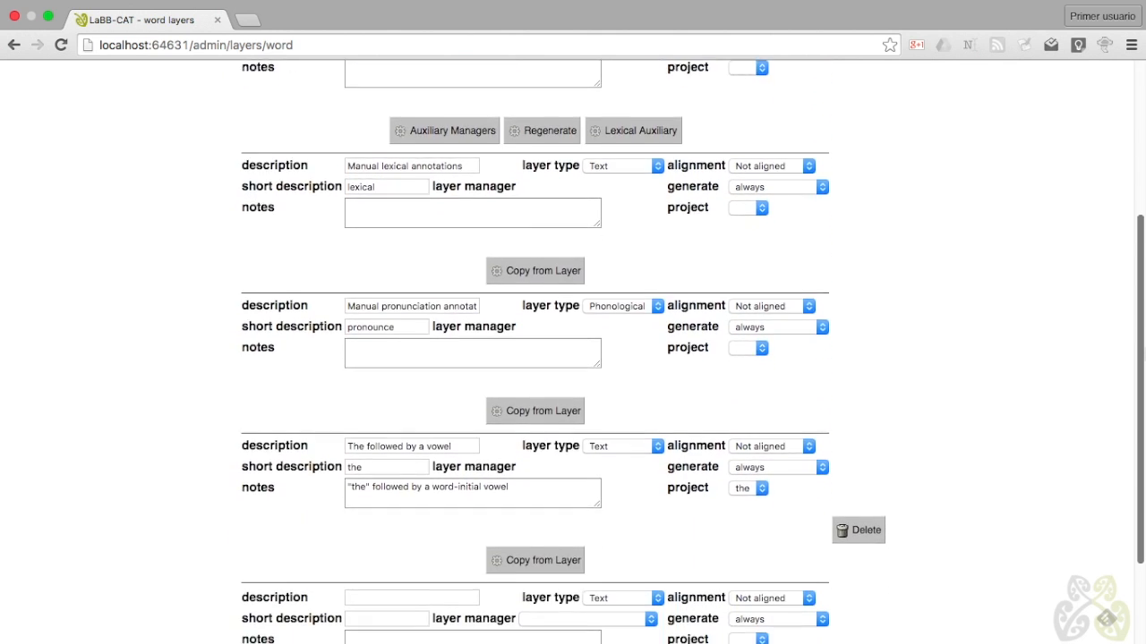
pyautogui.scroll(-2, 1014, 327)
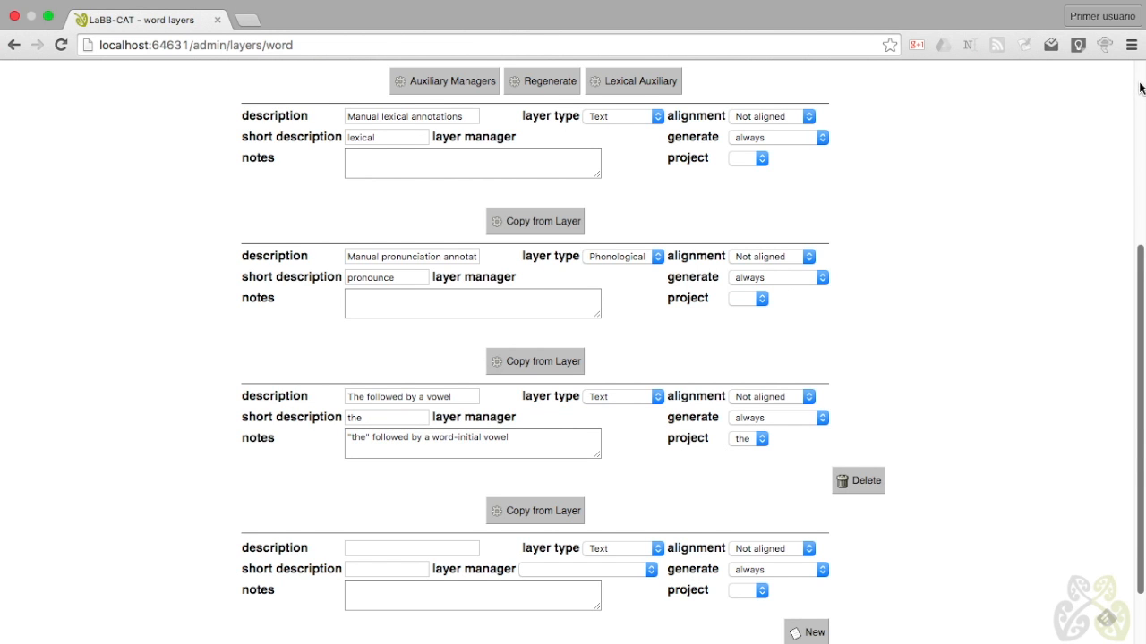
# - Filter the participants for a search to gender Male and language English
pyautogui.scroll(5, 1143, 90)
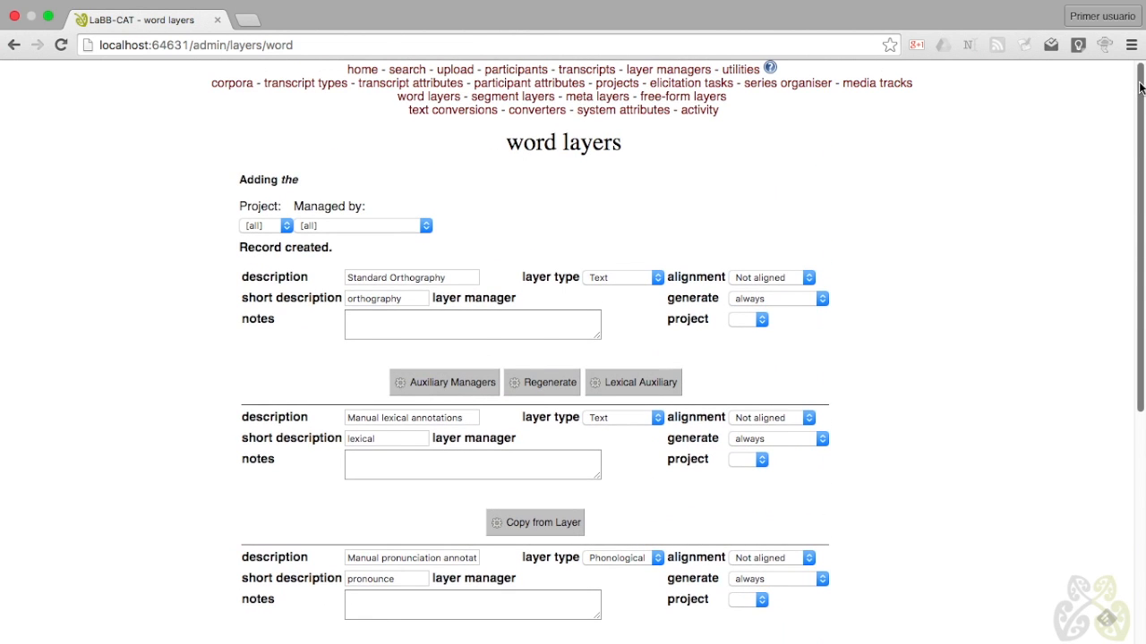
pyautogui.click(405, 71)
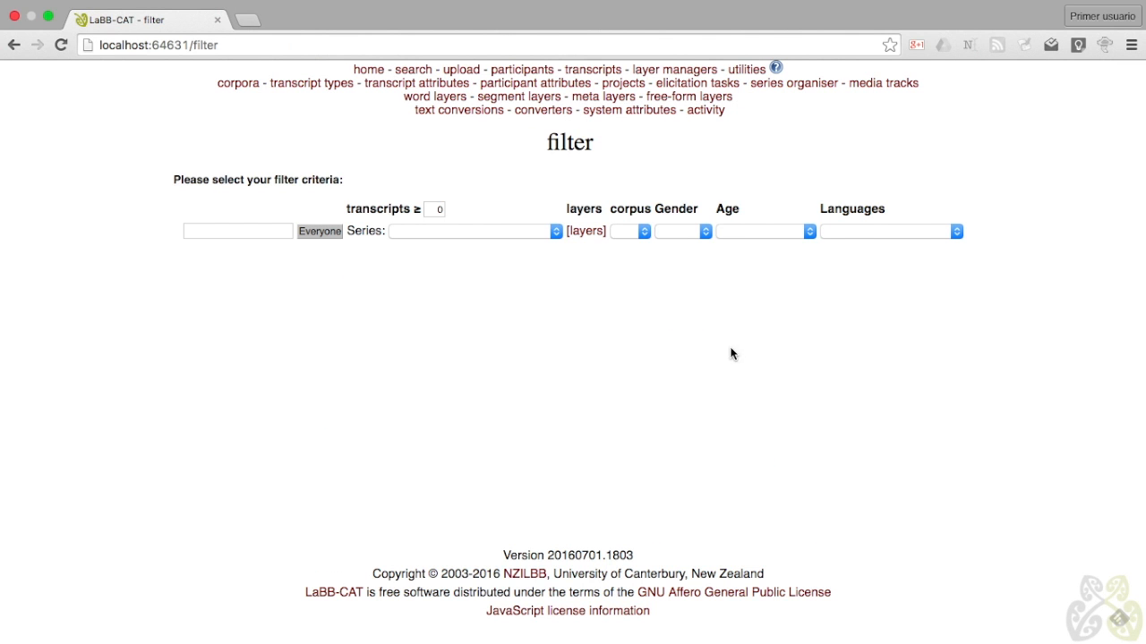
pyautogui.click(703, 232)
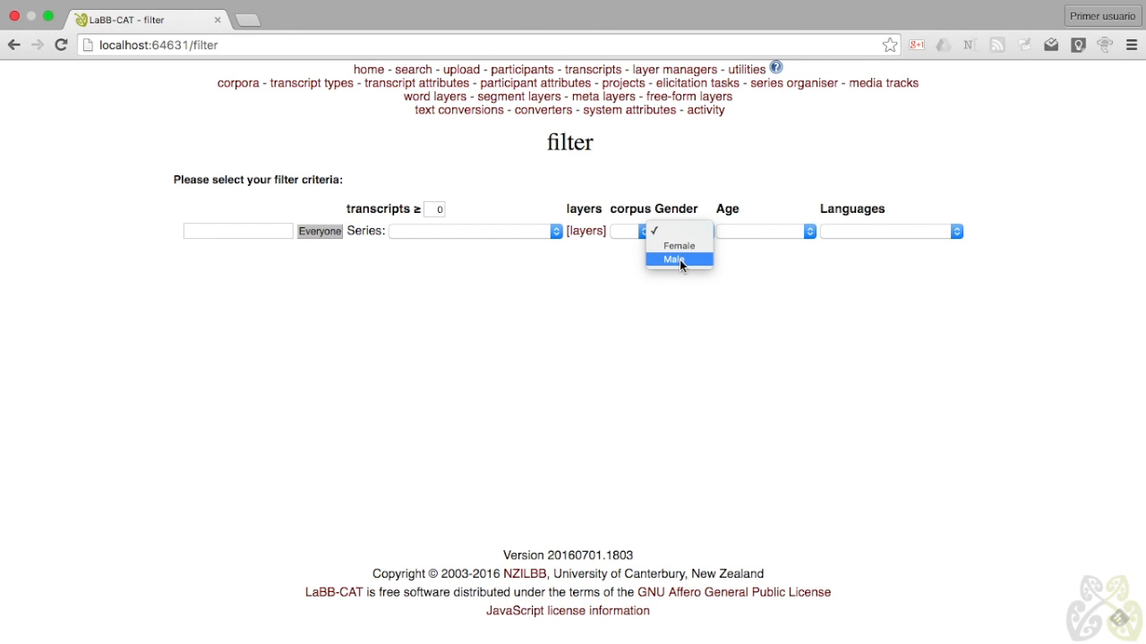
pyautogui.click(680, 259)
pyautogui.click(844, 232)
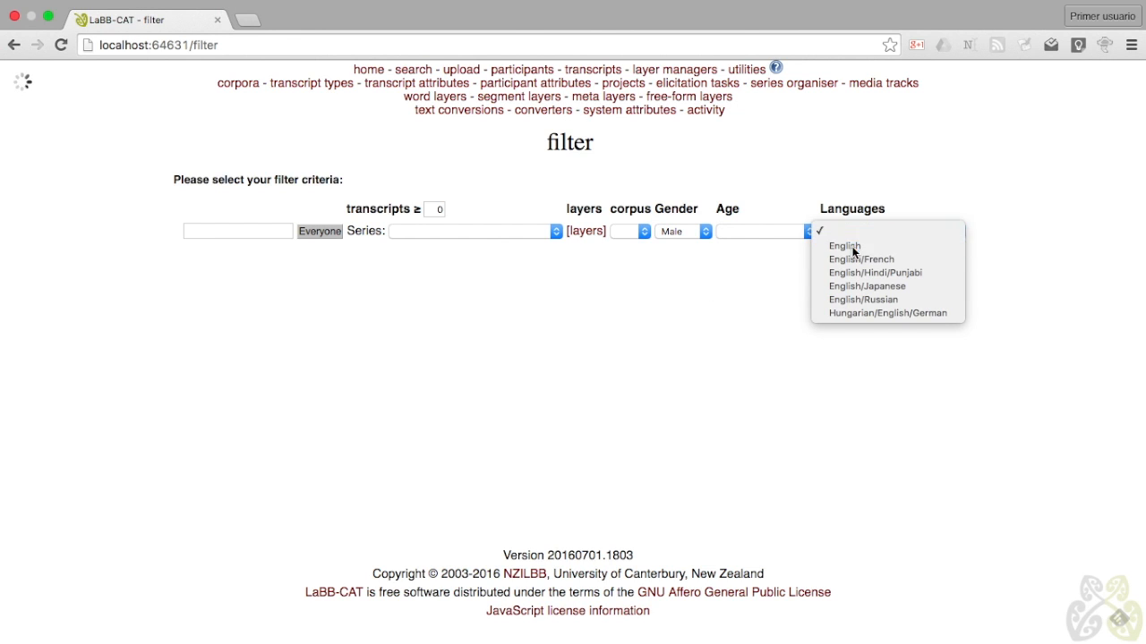
pyautogui.click(846, 245)
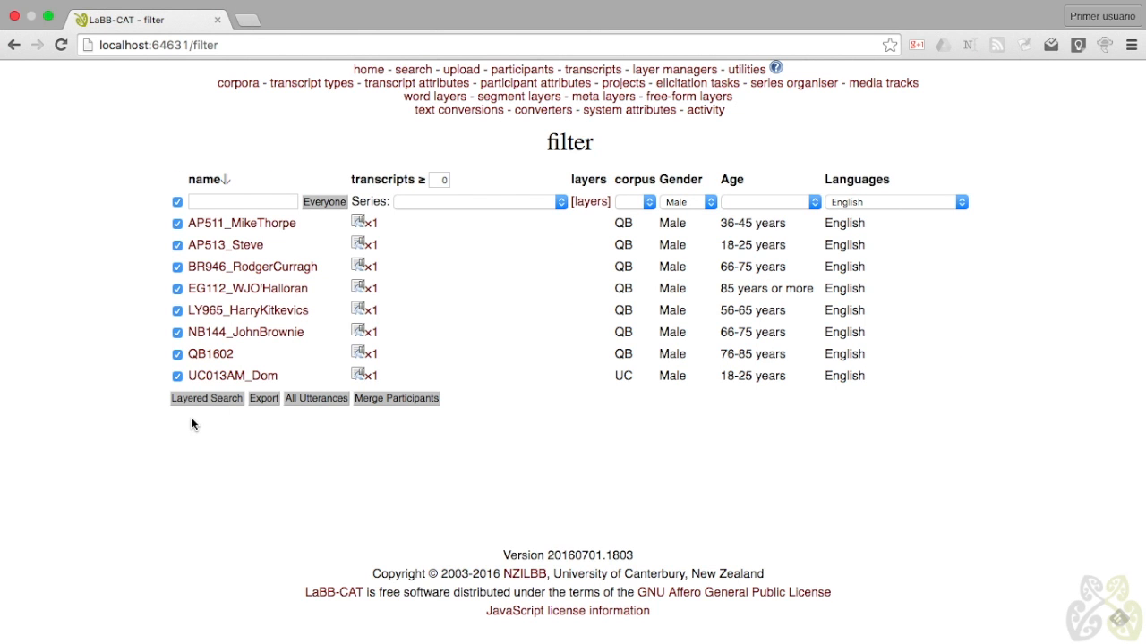
# - Start a layered search on the filtered participants and set the search matrix to span 2 words
pyautogui.click(204, 398)
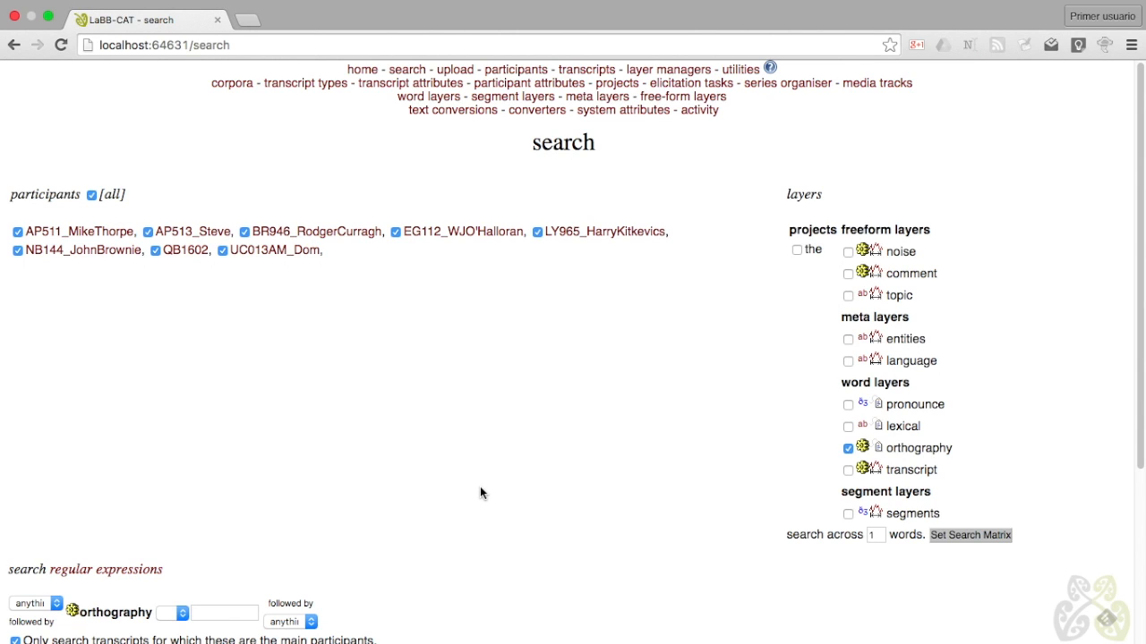
pyautogui.click(878, 535)
pyautogui.press('BackSpace')
pyautogui.write('2')
pyautogui.click(983, 535)
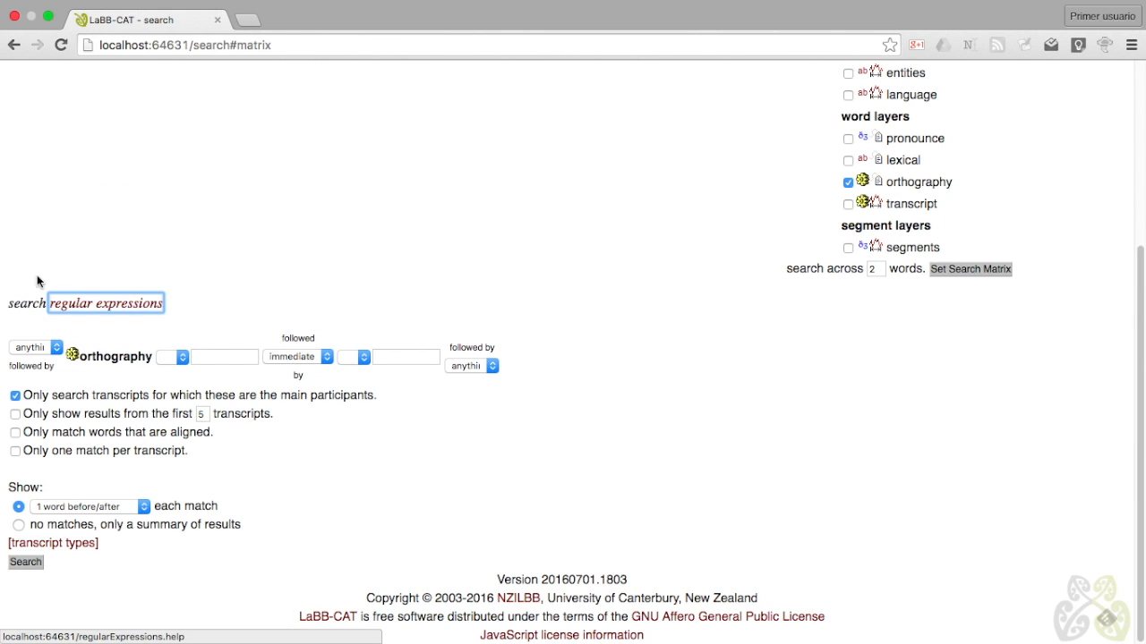
# - Search the orthography layer for "the" immediately followed by a word matching [aeiou].*
pyautogui.click(224, 357)
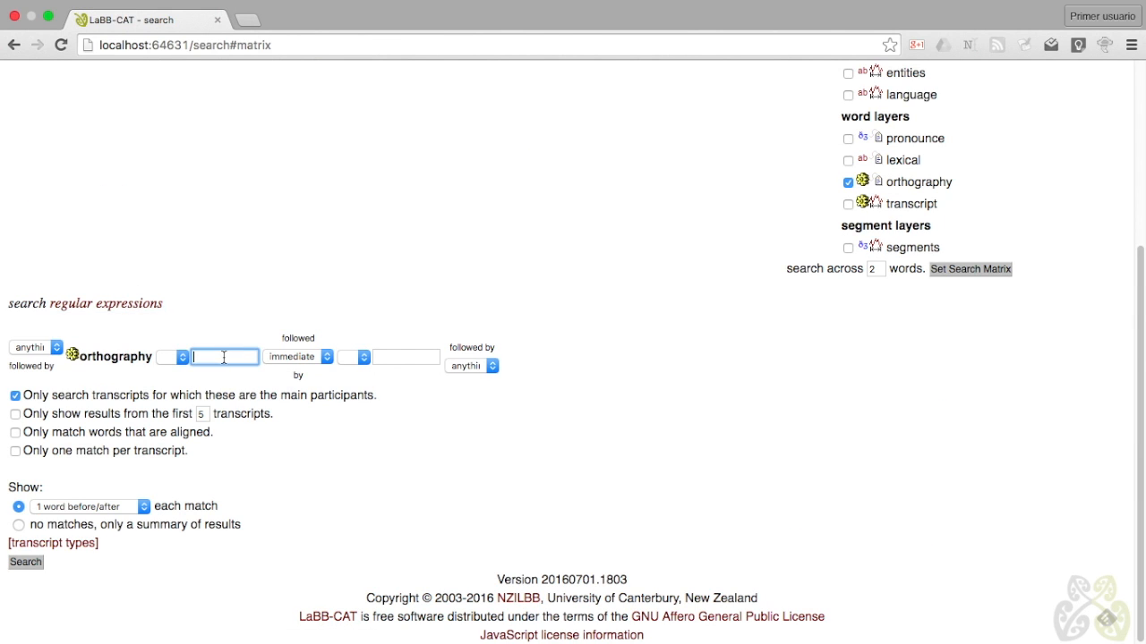
pyautogui.write('the')
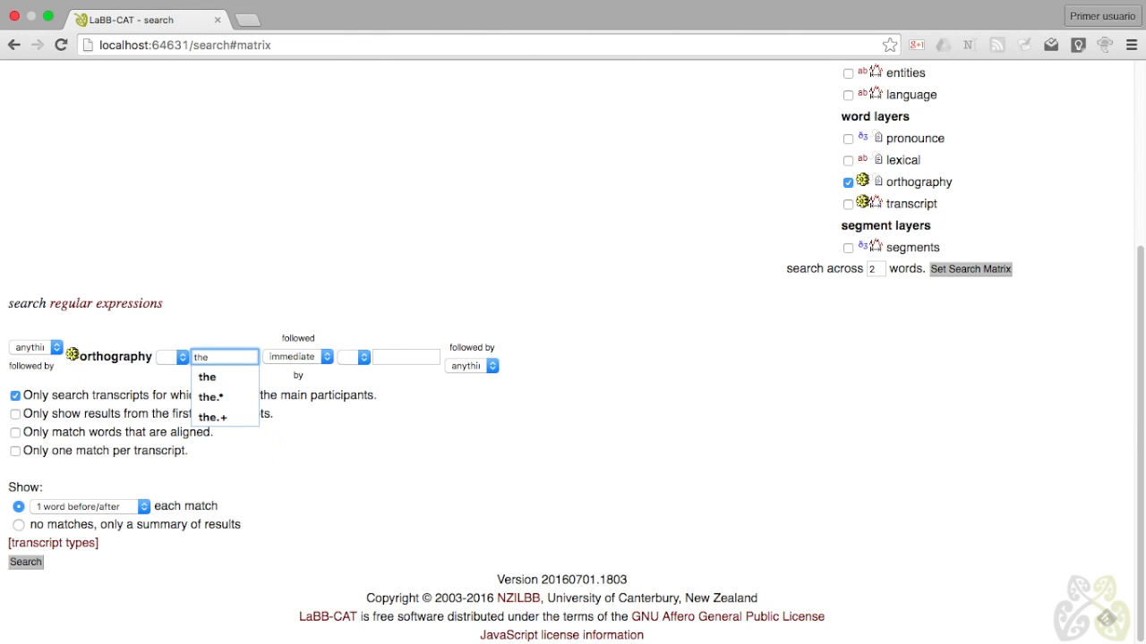
pyautogui.click(404, 358)
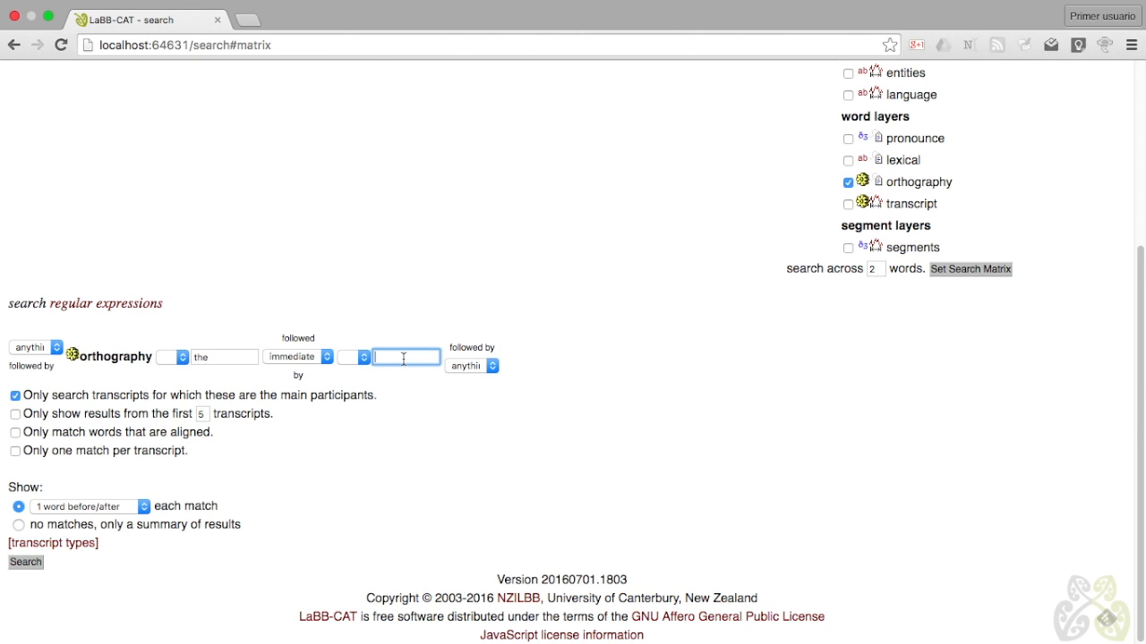
pyautogui.write('[')
pyautogui.click(551, 481)
pyautogui.click(25, 562)
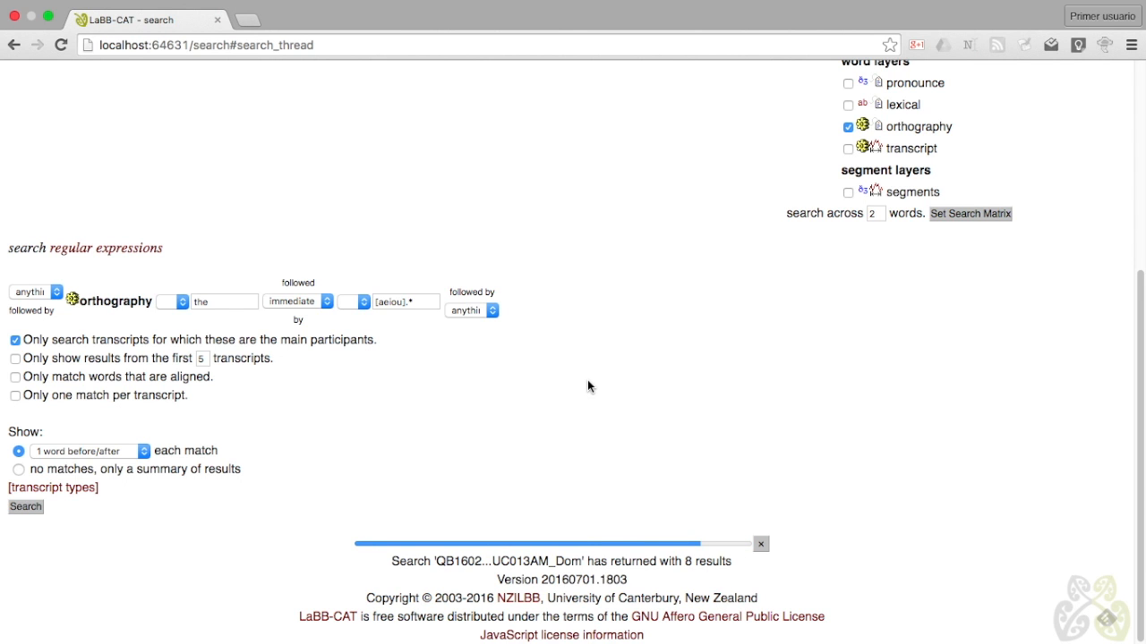
# - Export all search results to CSV and save them on the Desktop as results_the_[aeiou].csv
pyautogui.scroll(-5, 588, 383)
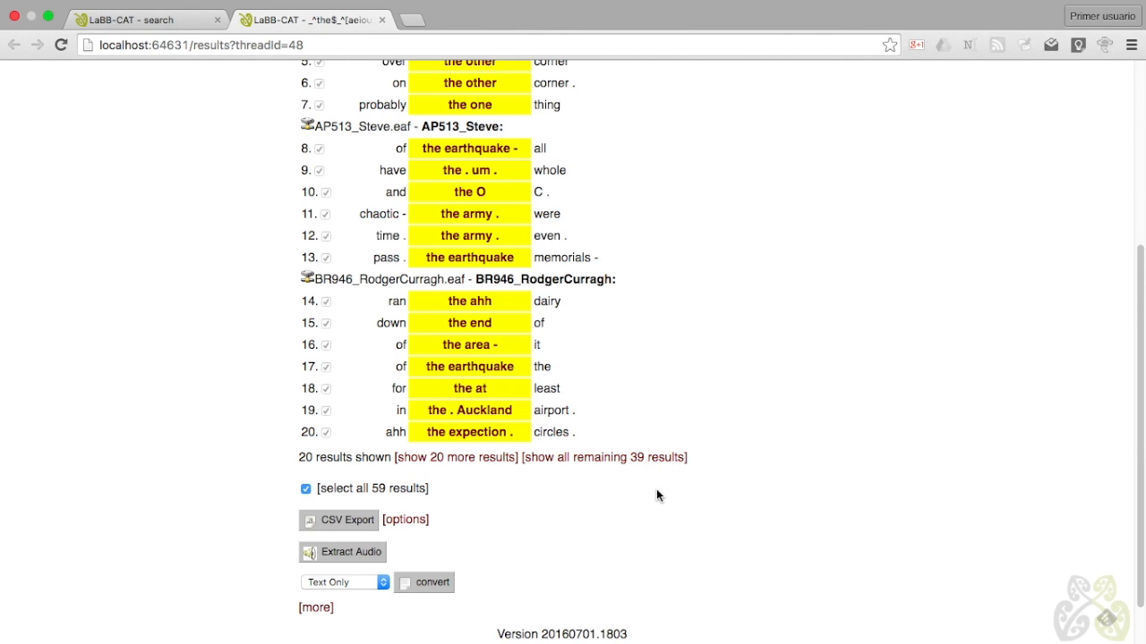
pyautogui.click(342, 525)
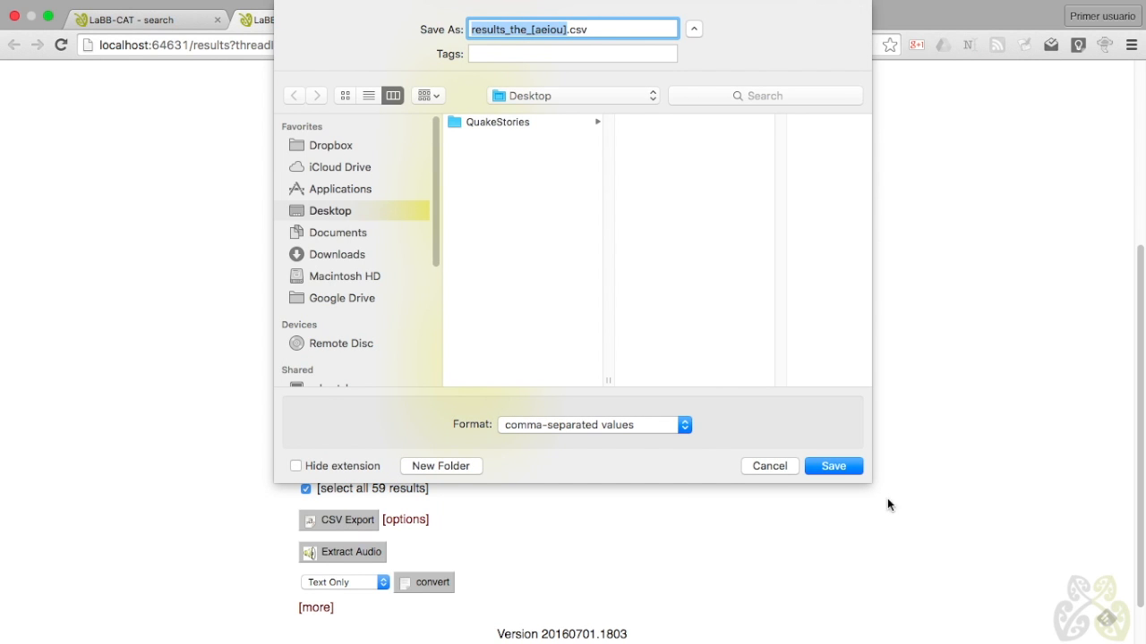
pyautogui.click(843, 469)
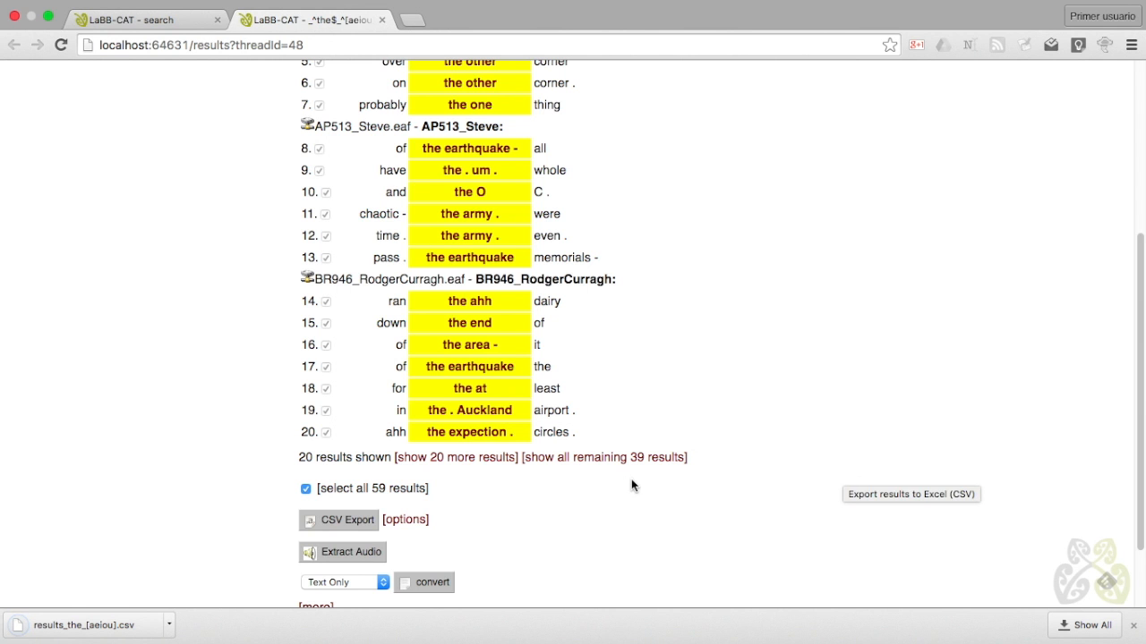
# - Open the exported results_the_[aeiou].csv in OpenOffice Calc, importing it as comma-separated Unicode (UTF-8) text
pyautogui.click(93, 626)
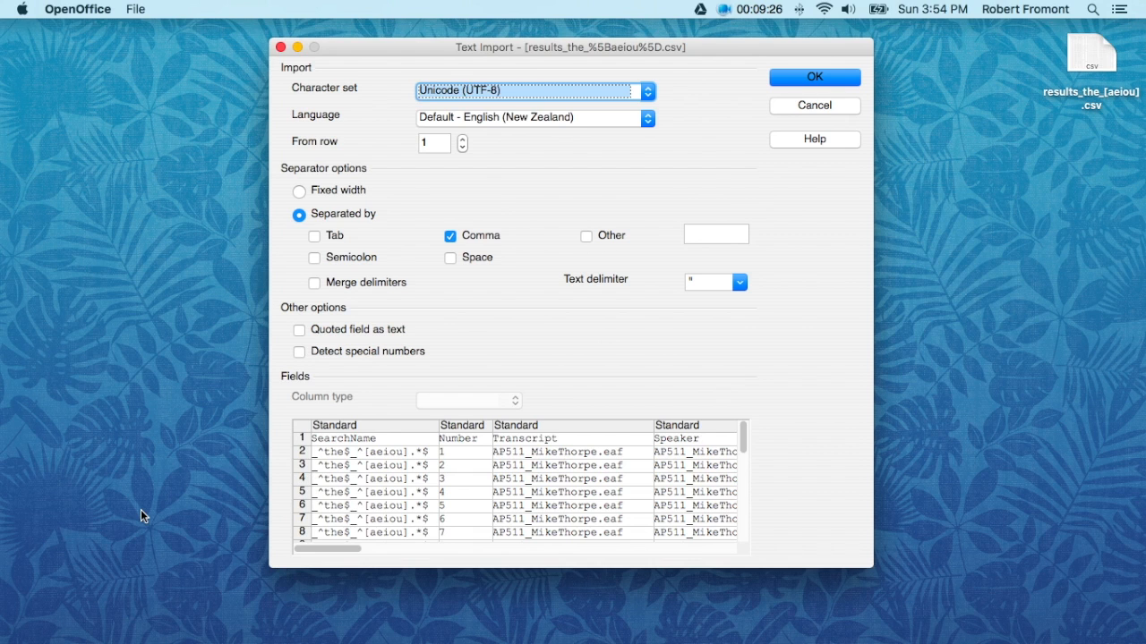
pyautogui.click(819, 81)
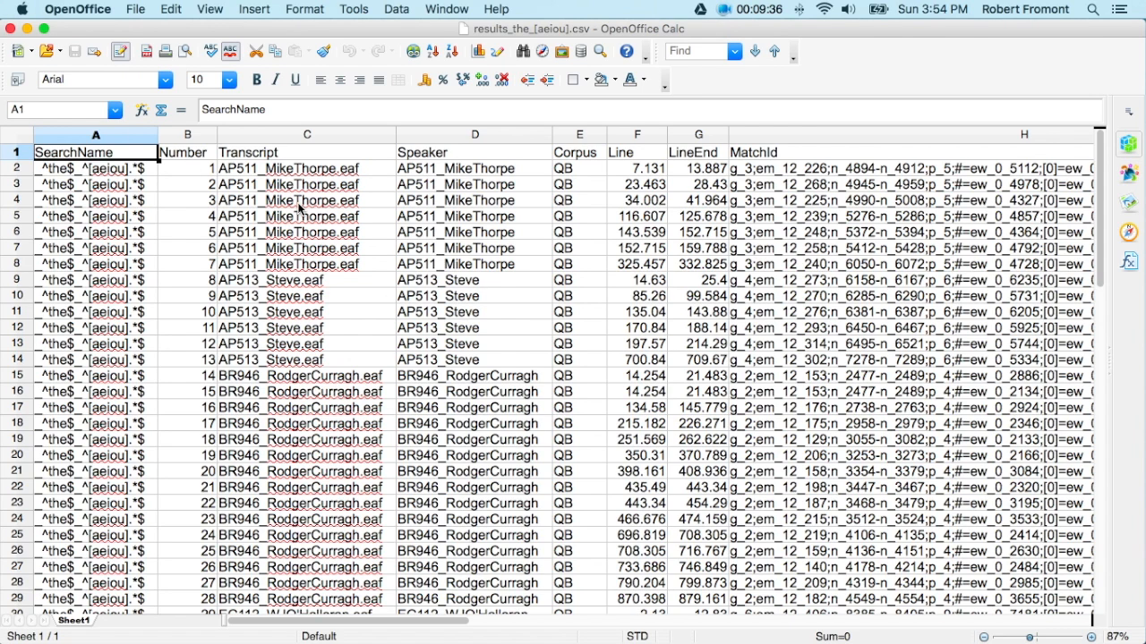
# - Add the header The in cell S1, the first empty column after Target transcript end
pyautogui.press('Right')
pyautogui.press('Right')
pyautogui.press('Right')
pyautogui.press('Right')
pyautogui.press('Right')
pyautogui.press('Right')
pyautogui.press('Right')
pyautogui.press('Right')
pyautogui.press('Right')
pyautogui.press('Right')
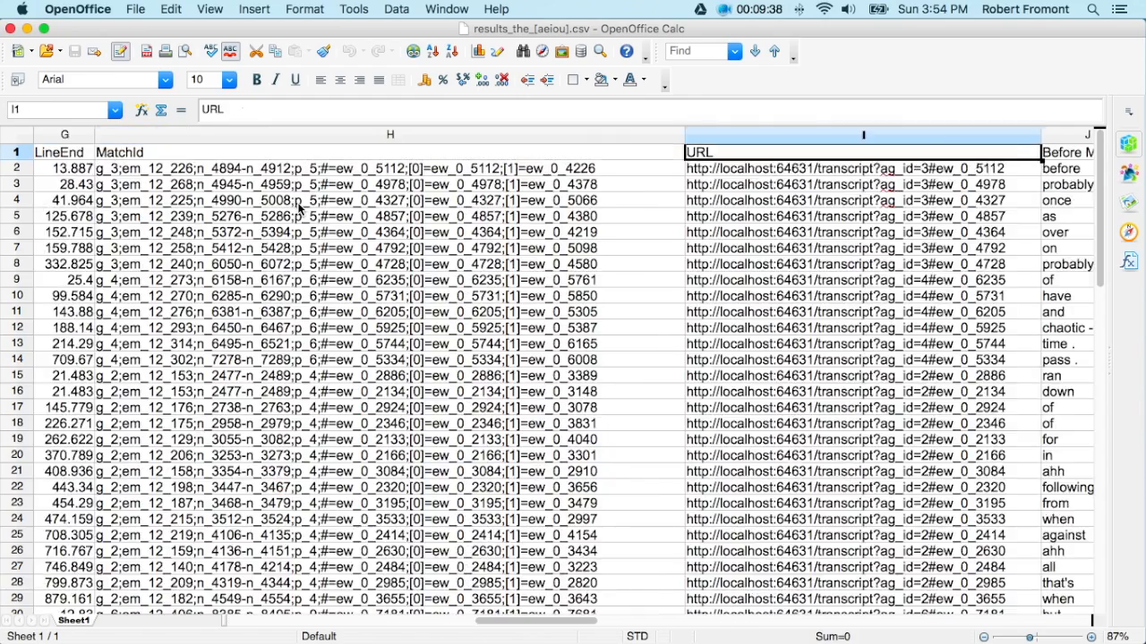
pyautogui.press('Right')
pyautogui.press('Right')
pyautogui.press('Right')
pyautogui.press('Right')
pyautogui.press('Right')
pyautogui.press('Right')
pyautogui.press('Right')
pyautogui.press('Right')
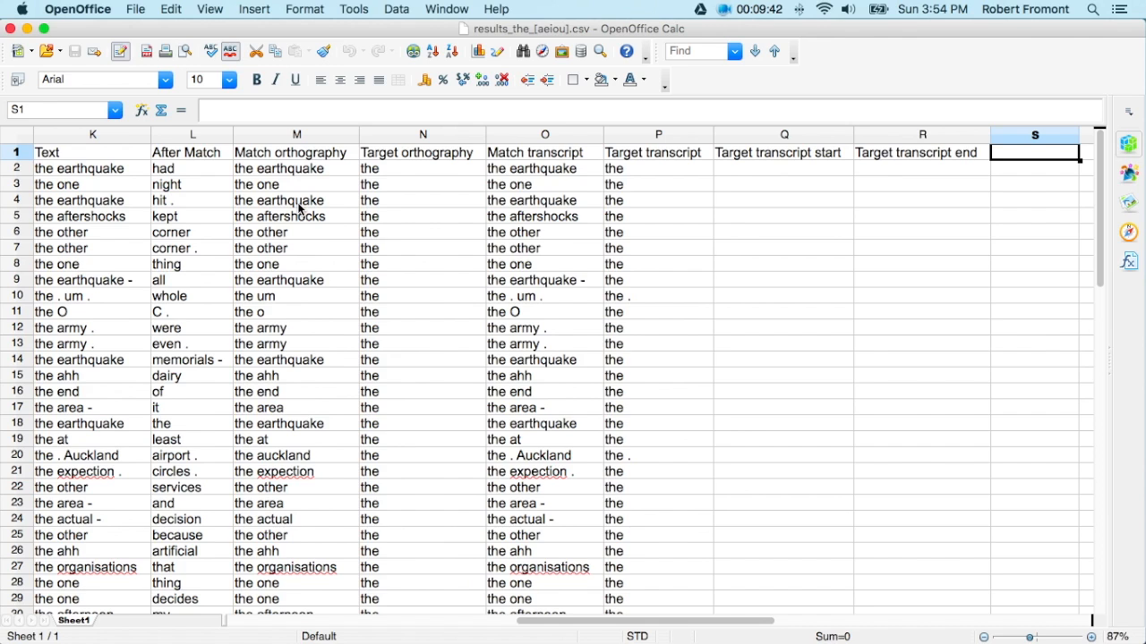
pyautogui.write('The')
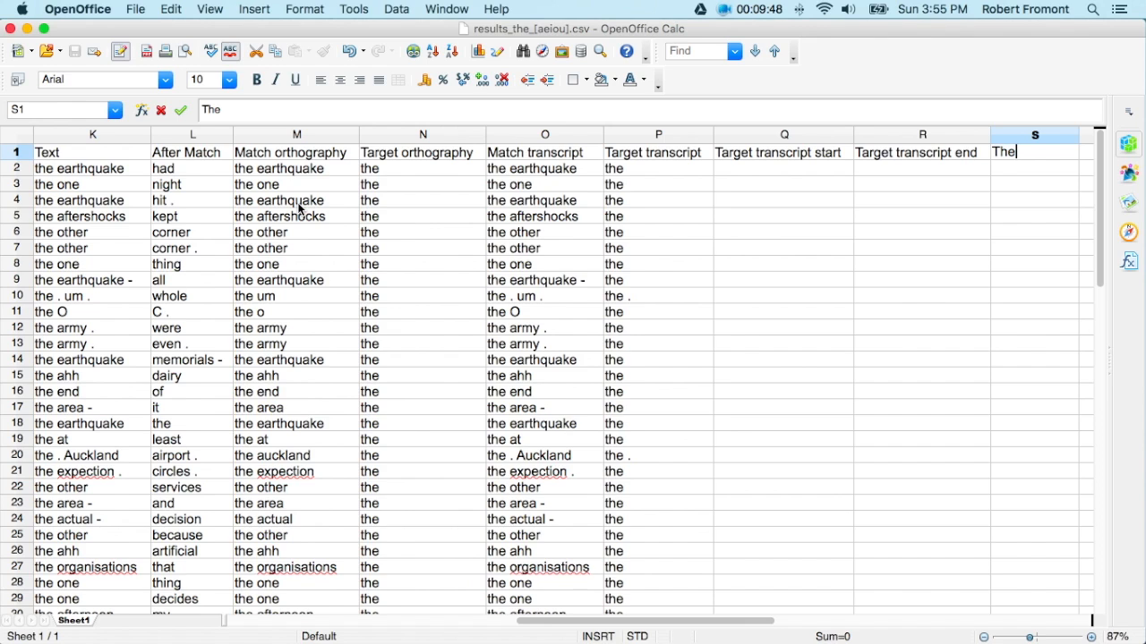
pyautogui.press('Return')
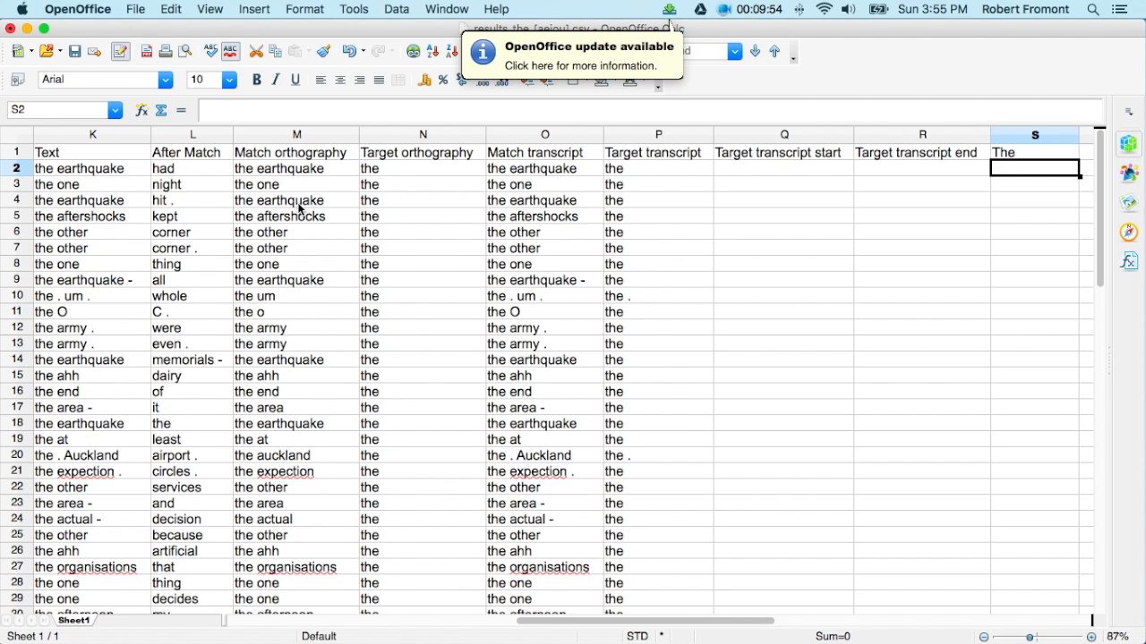
# - Code rows 2 to 21 of the The column as TP, using FP for the "the one" tokens in rows 3 and 8
pyautogui.write('TP')
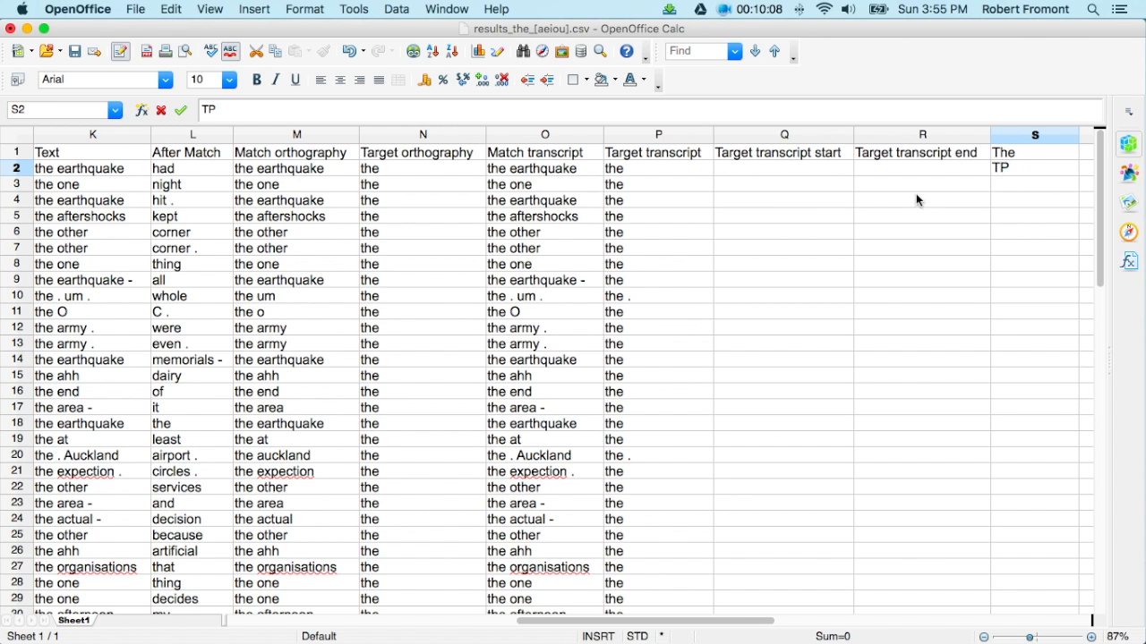
pyautogui.click(1001, 190)
pyautogui.write('FP')
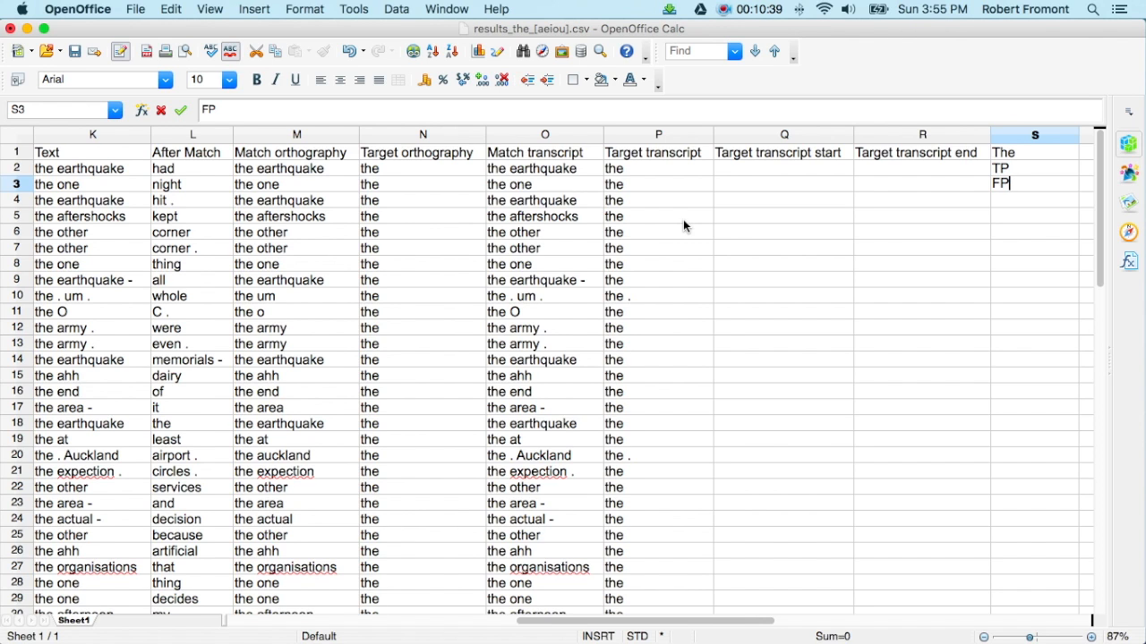
pyautogui.press('Return')
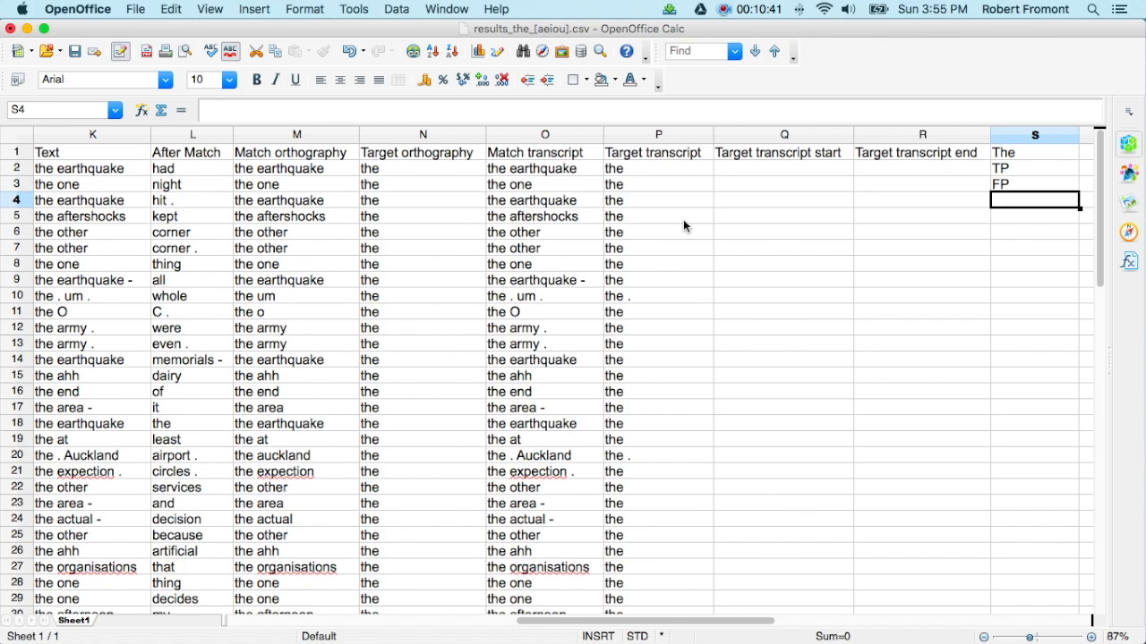
pyautogui.write('T')
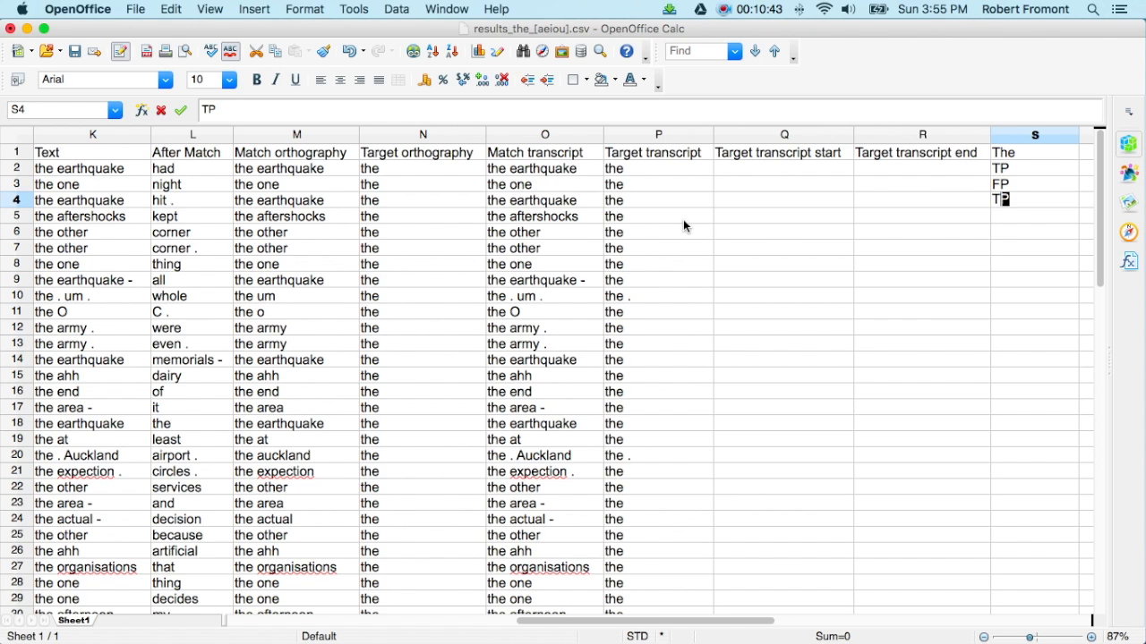
pyautogui.press('Return')
pyautogui.write('T T T F T T T')
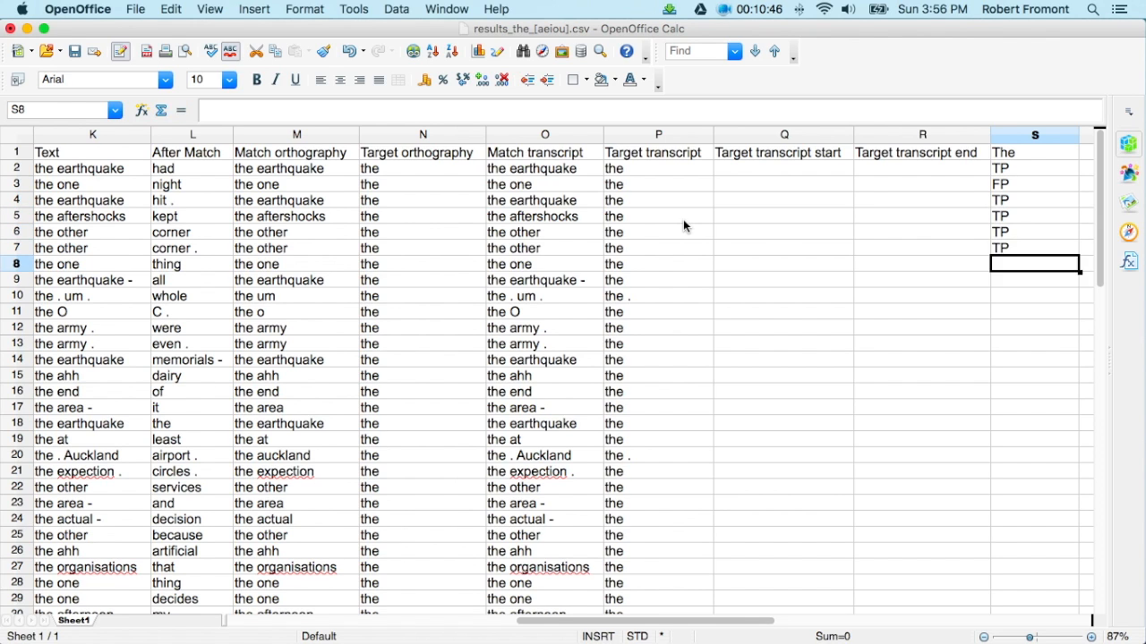
pyautogui.press('Return')
pyautogui.write('T T T T T T T T T T T T T T T T F')
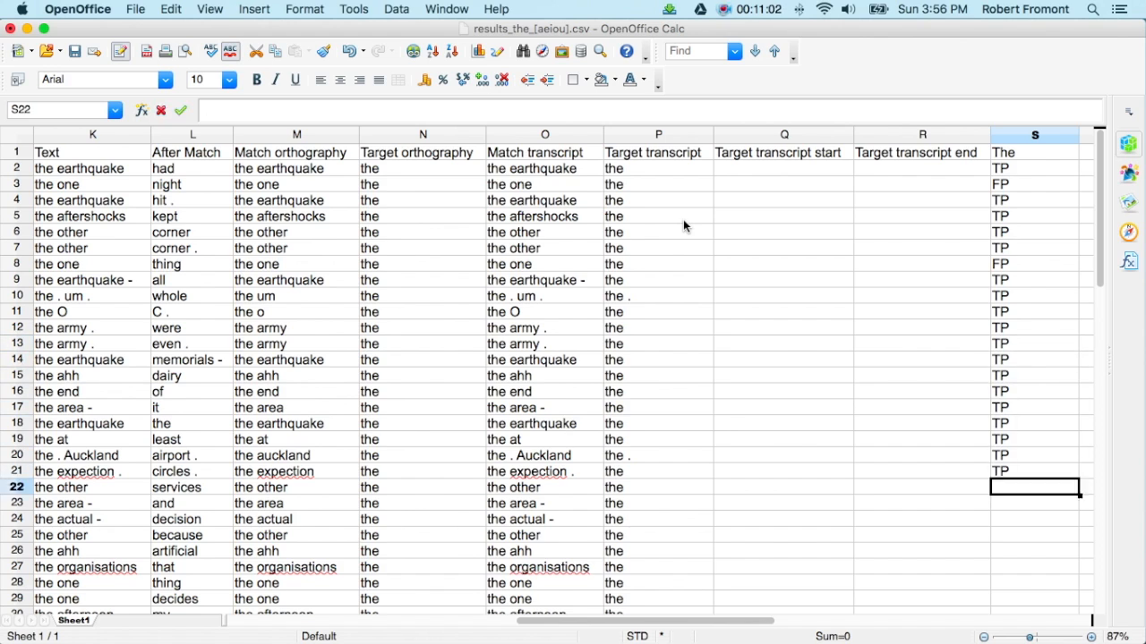
# - Code rows 22 to 60 of the The column as TP, using FP in rows 28, 29, 35, 40 and 60
pyautogui.press('Return')
pyautogui.write('F T T T T T F T T T T')
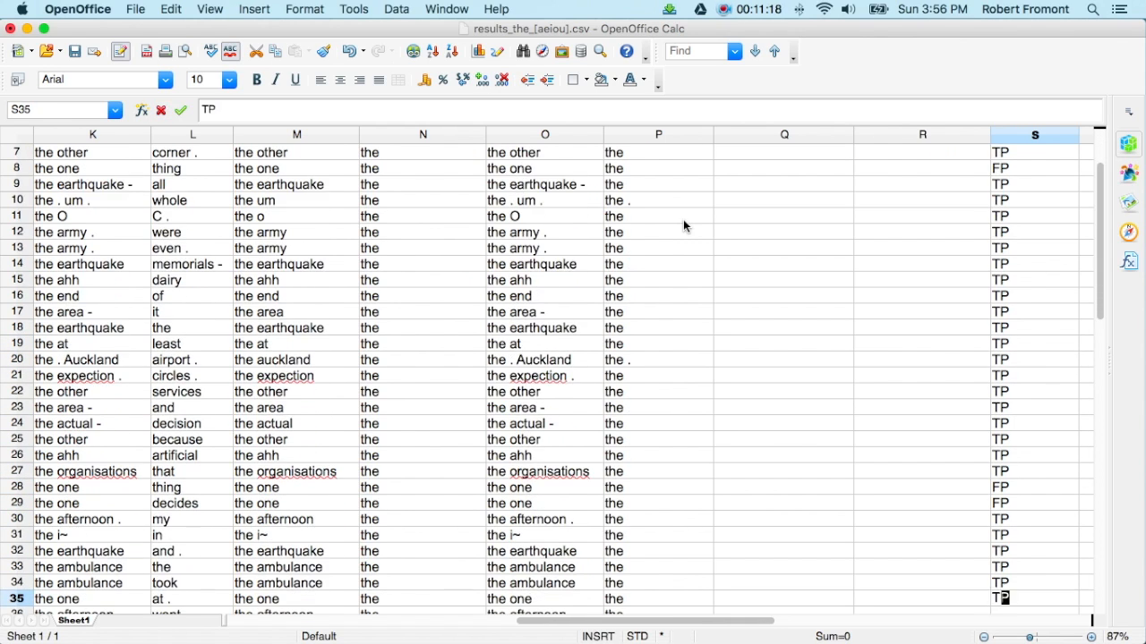
pyautogui.press('Return')
pyautogui.write('F T T T T T T T T T T T')
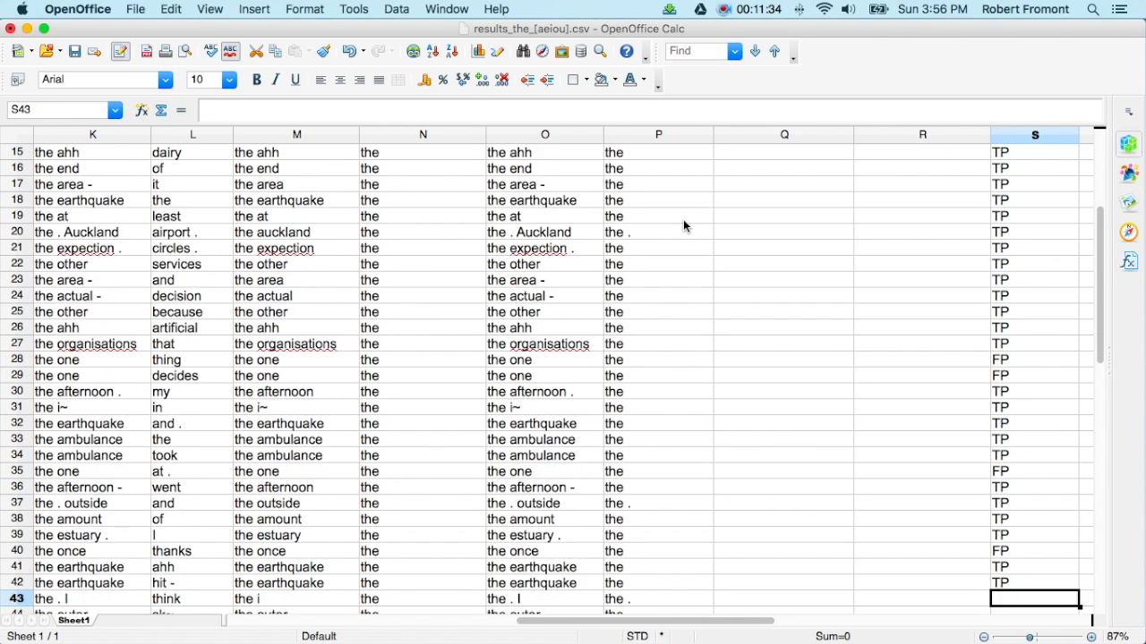
pyautogui.press('Return')
pyautogui.write('T T T T T T T T F')
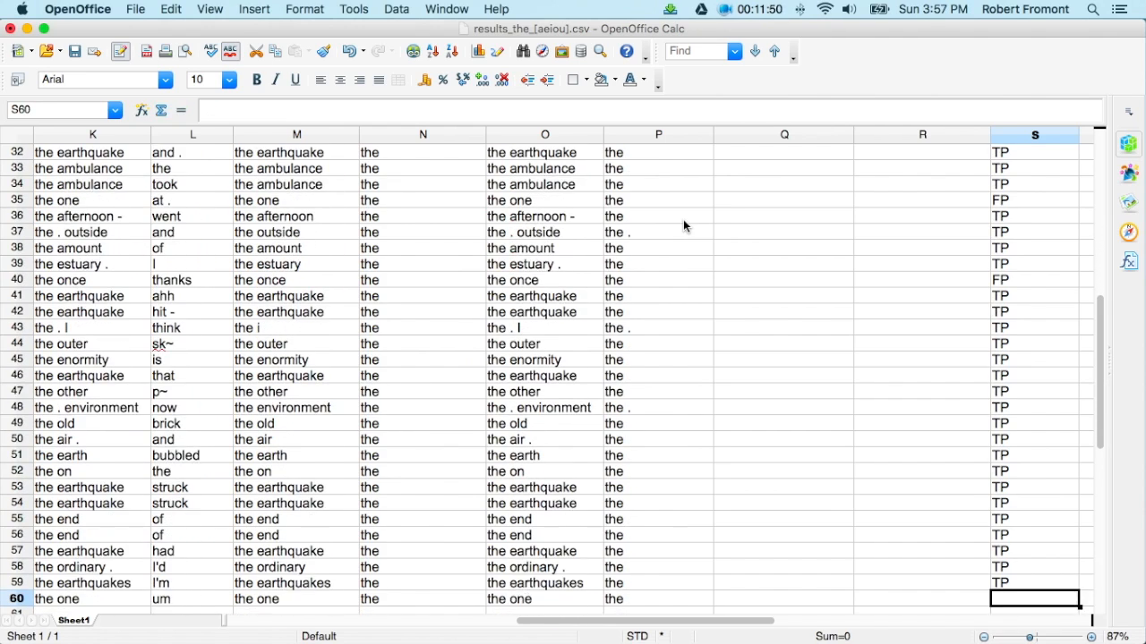
pyautogui.press('Return')
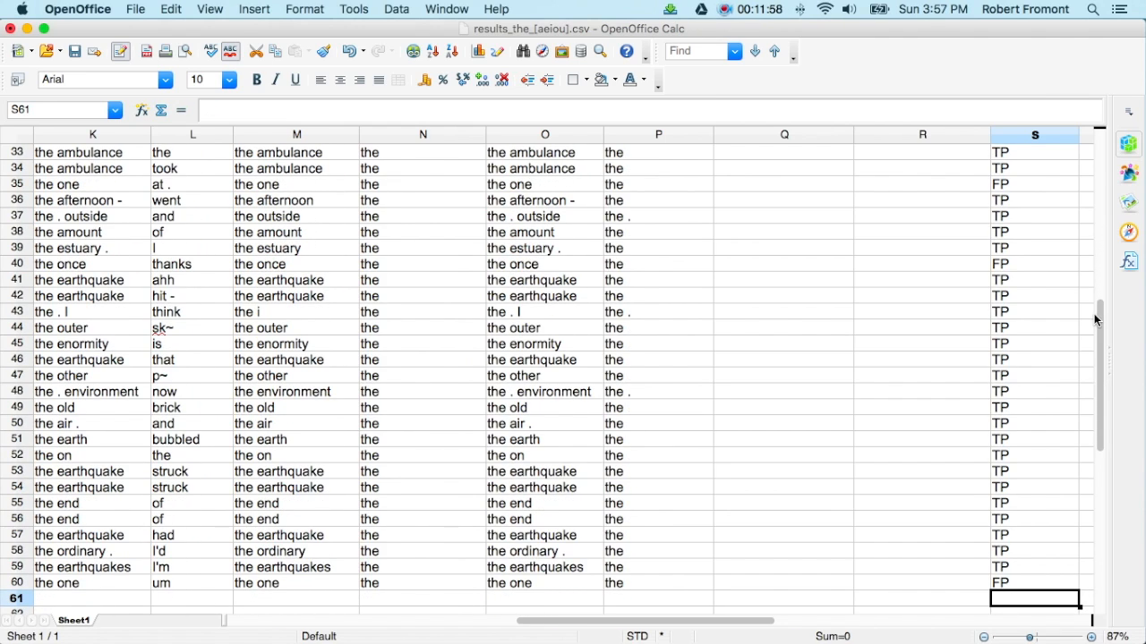
# - Save the annotated spreadsheet, keeping its current CSV format
pyautogui.moveTo(1098, 318); pyautogui.dragTo(1099, 159)
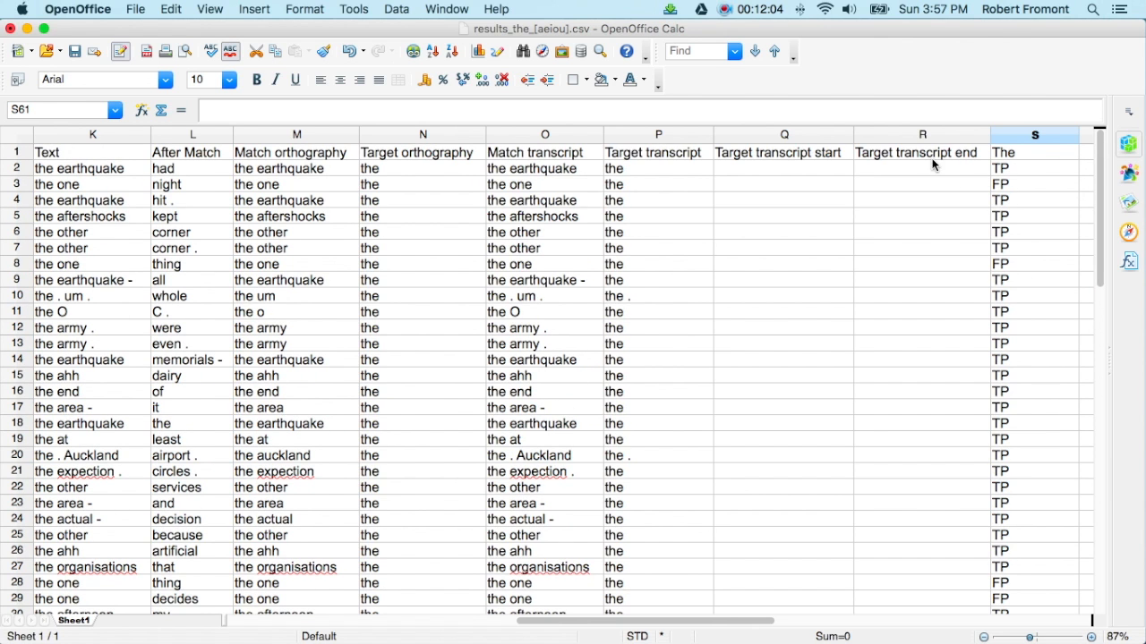
pyautogui.click(75, 51)
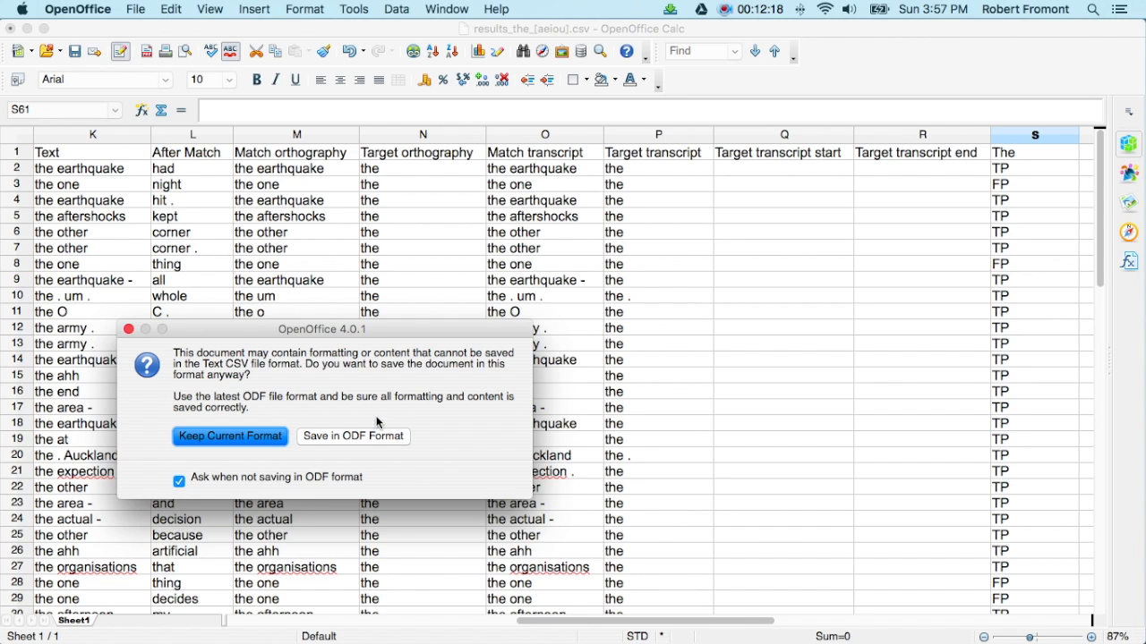
pyautogui.click(229, 441)
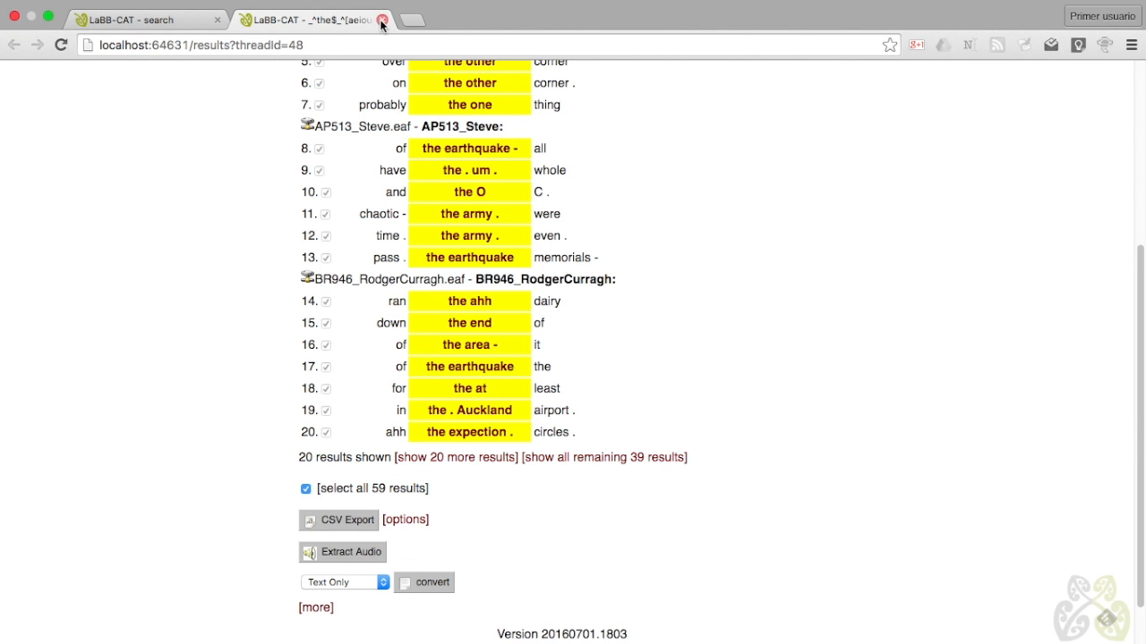
# - Back in LaBB-CAT in the browser, close the search results and open the page for uploading CSV annotations
pyautogui.click(382, 20)
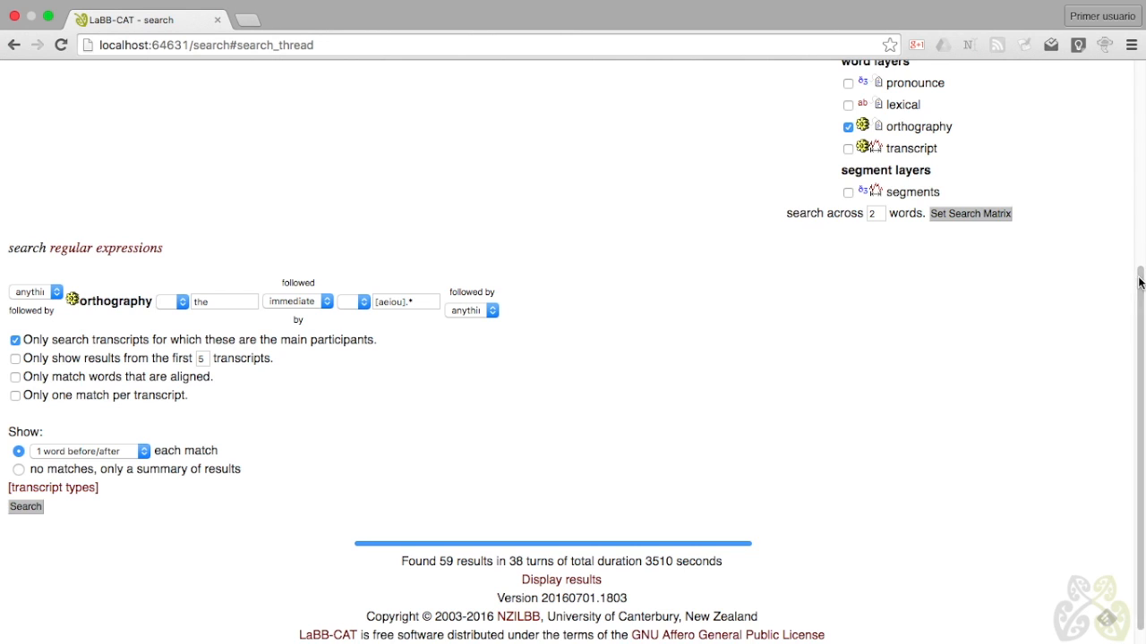
pyautogui.moveTo(1143, 162); pyautogui.dragTo(1141, 52)
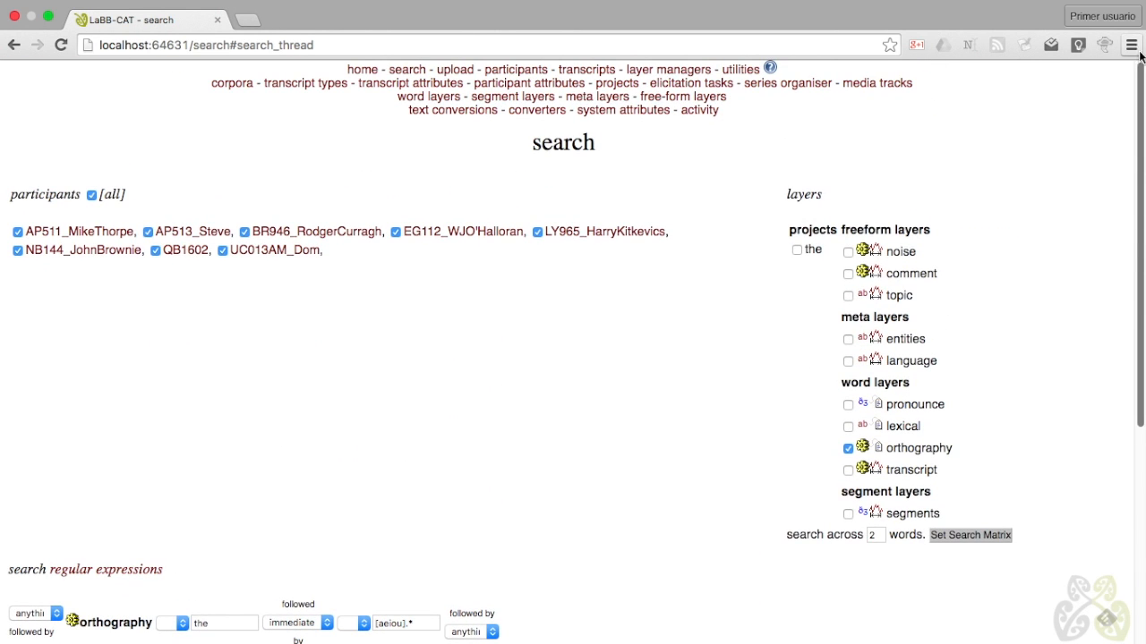
pyautogui.click(456, 71)
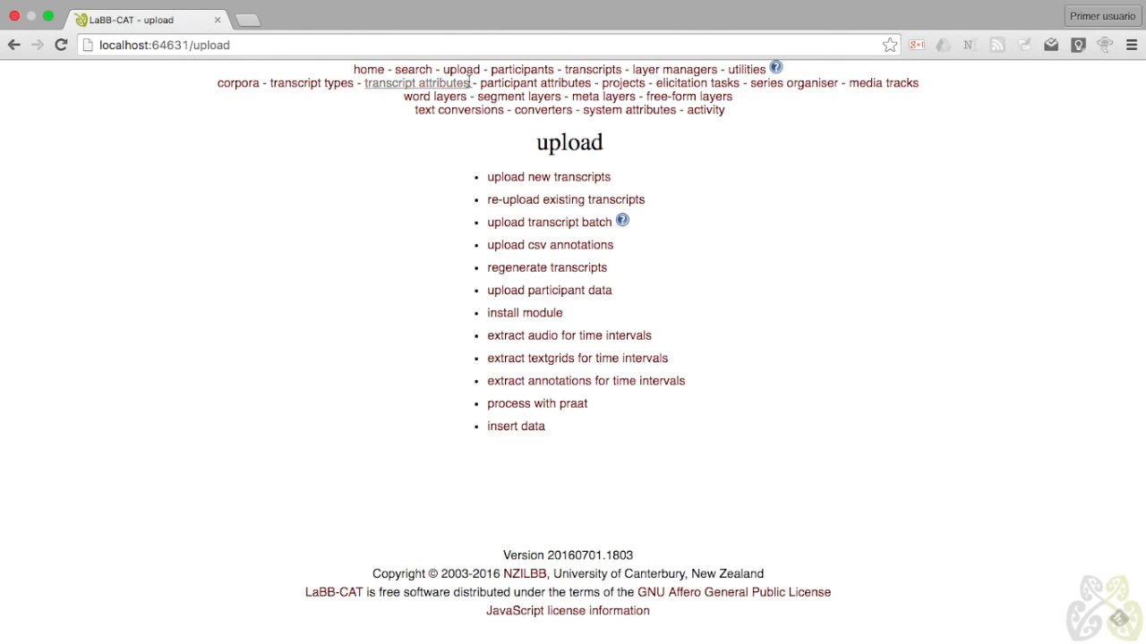
pyautogui.click(570, 253)
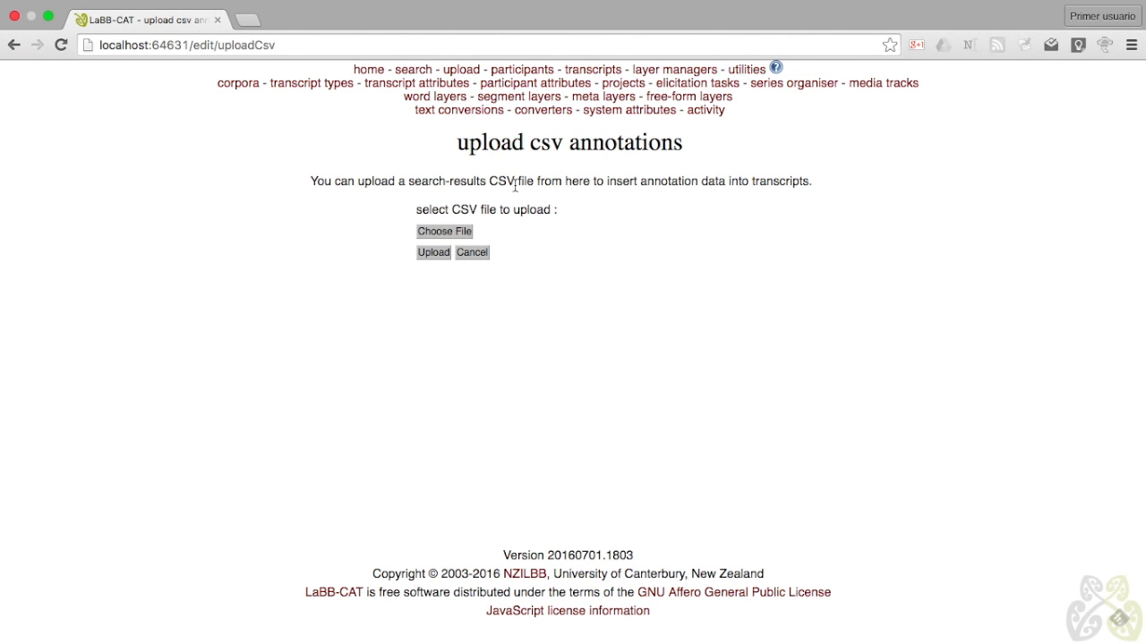
# - Upload results_the_[aeiou].csv from the Desktop as the annotations file
pyautogui.click(433, 235)
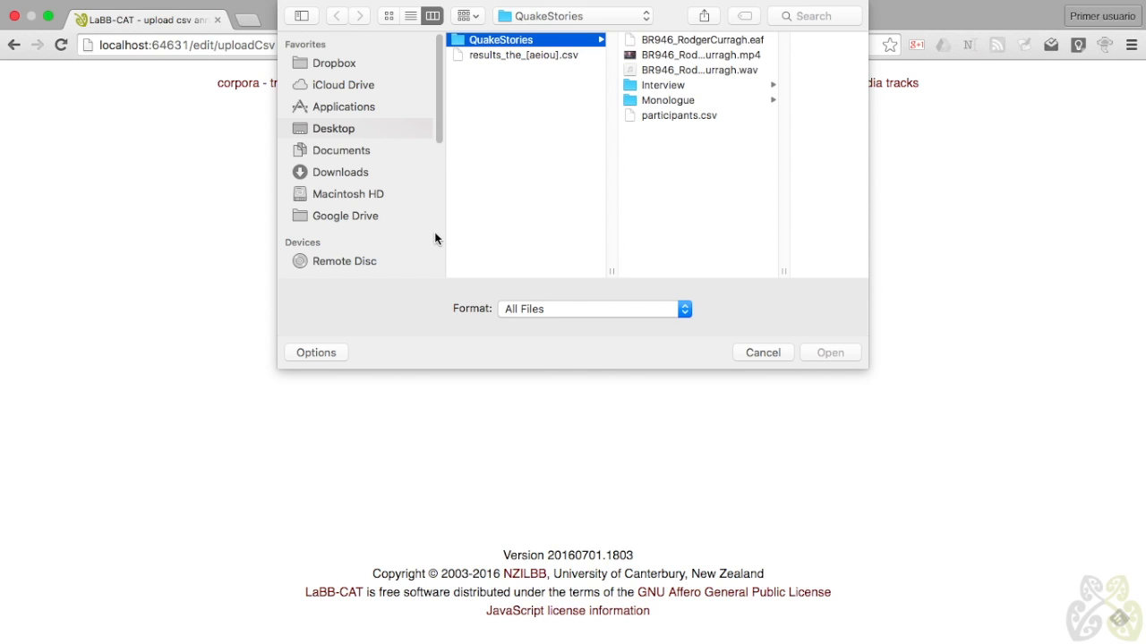
pyautogui.click(518, 58)
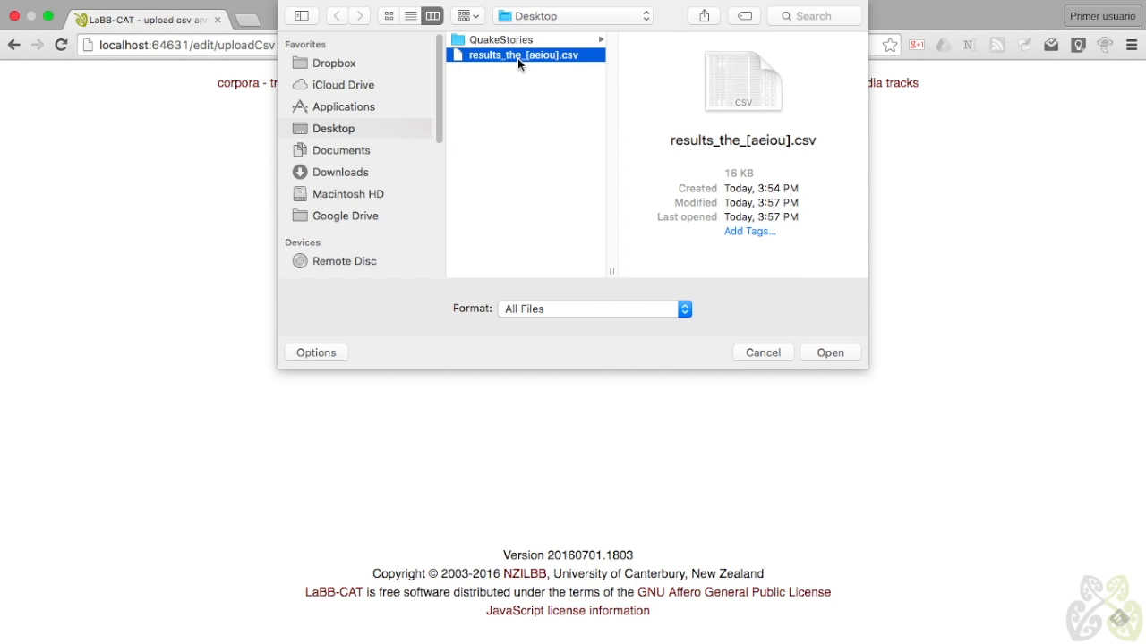
pyautogui.click(841, 350)
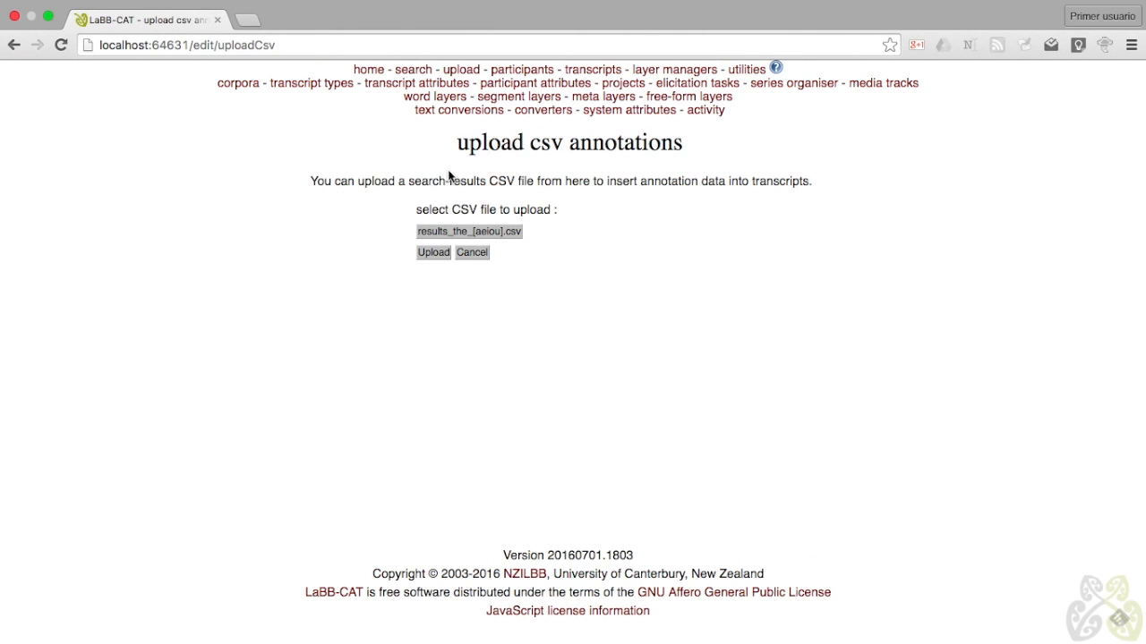
pyautogui.click(434, 252)
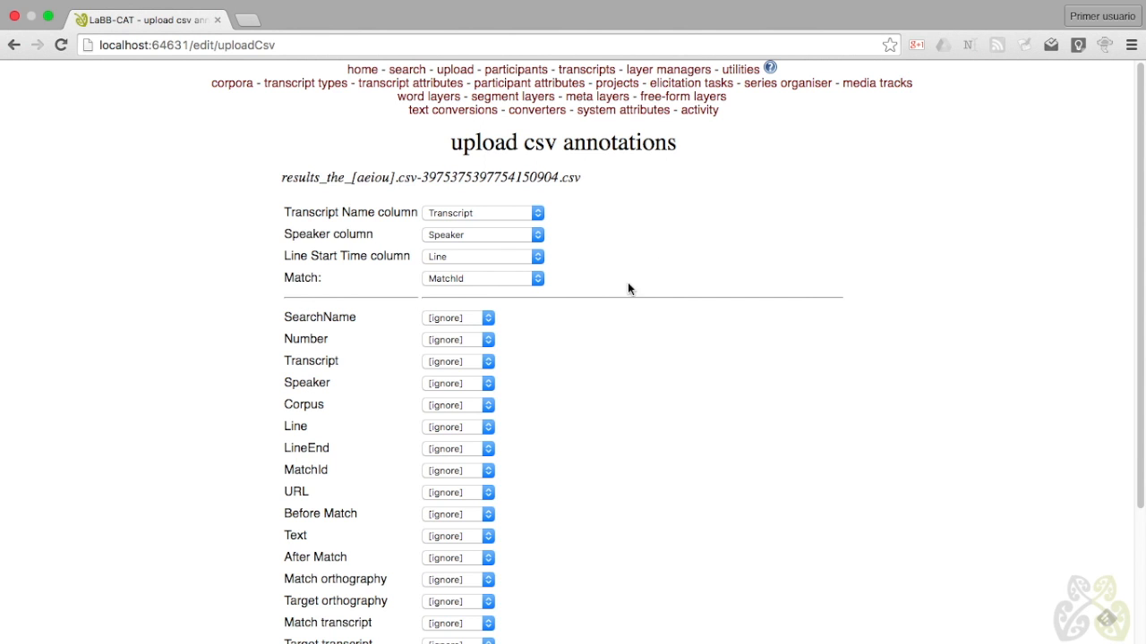
# - Map the CSV column The to the layer "the", leave the other columns ignored, and insert the annotations
pyautogui.scroll(-2, 627, 288)
pyautogui.moveTo(1143, 155); pyautogui.dragTo(1144, 222)
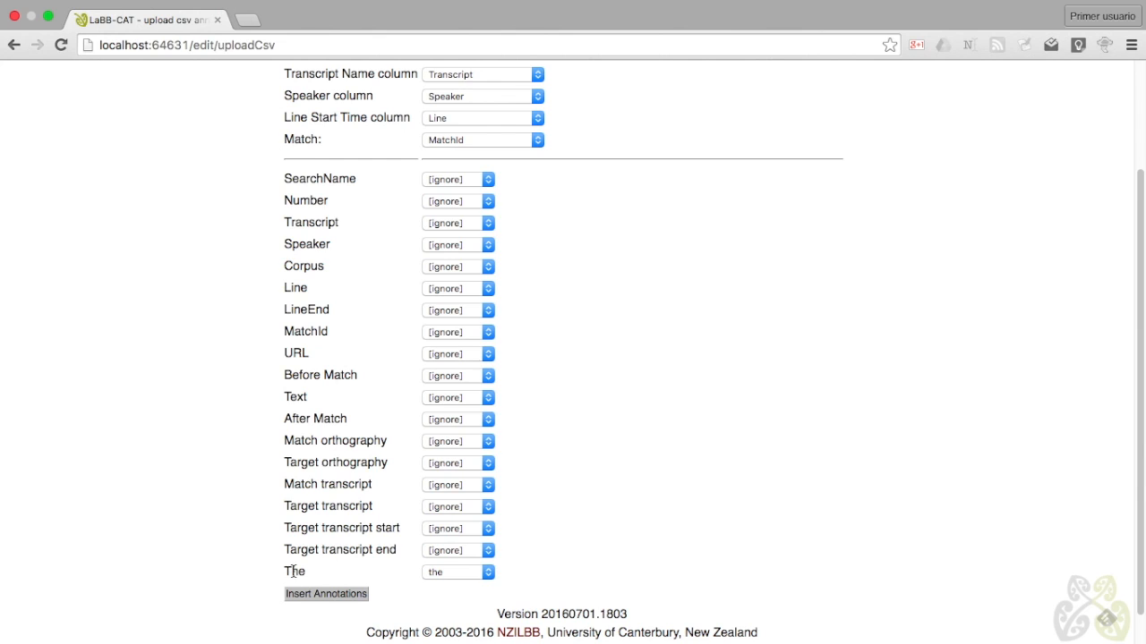
pyautogui.click(439, 573)
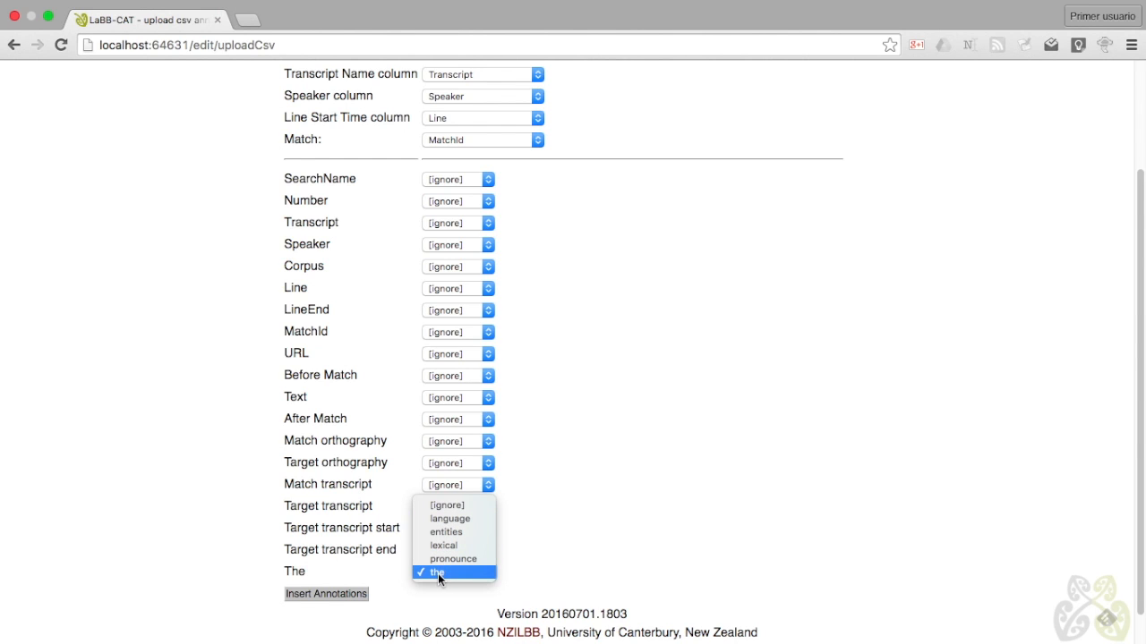
pyautogui.click(438, 573)
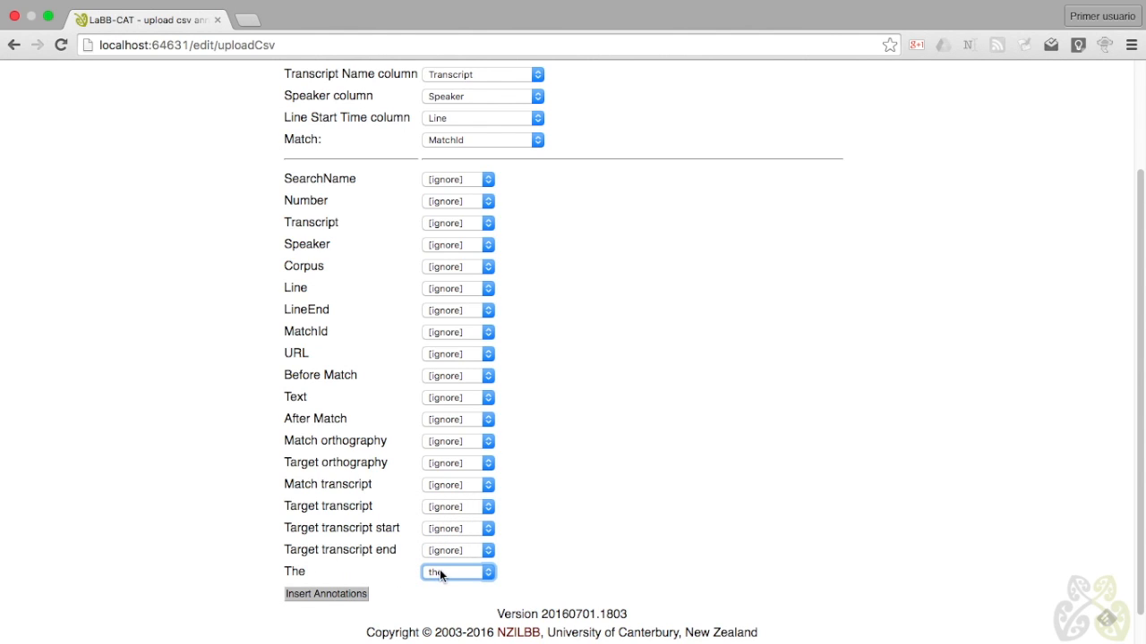
pyautogui.click(325, 594)
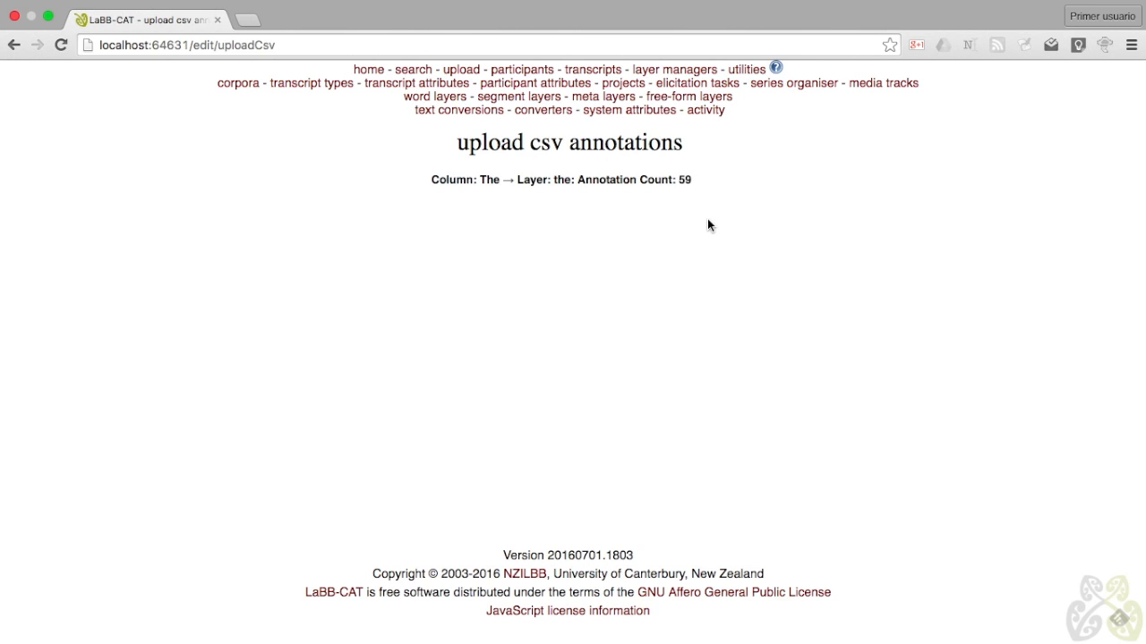
# - Start a layered search on all participants and include the layers of the project "the"
pyautogui.click(415, 72)
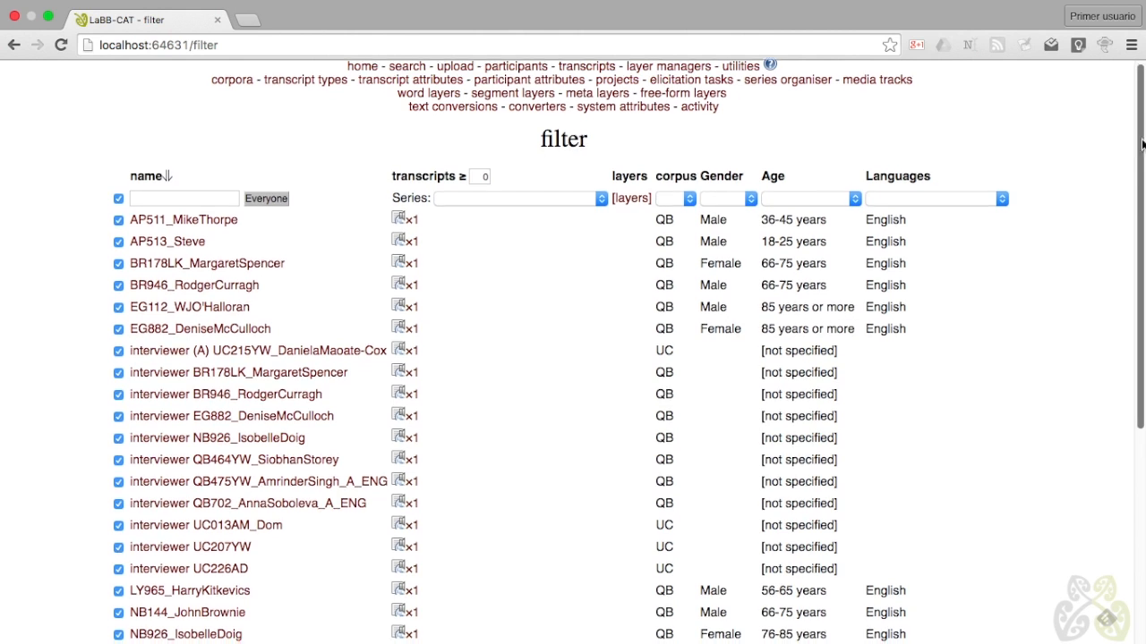
pyautogui.moveTo(1135, 128); pyautogui.dragTo(1133, 343)
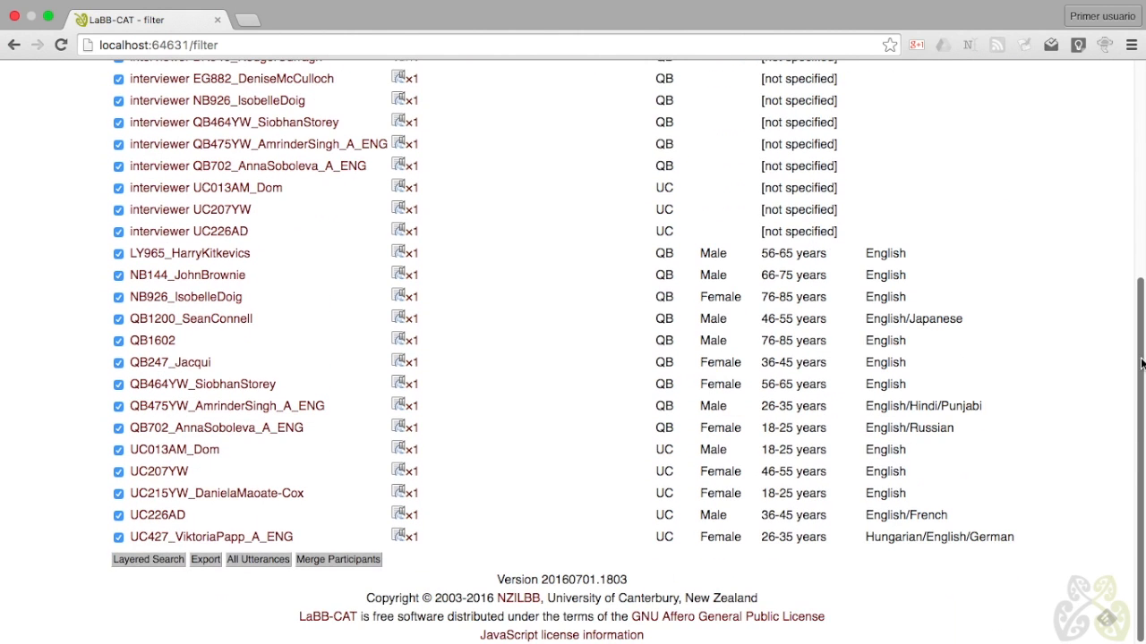
pyautogui.click(155, 558)
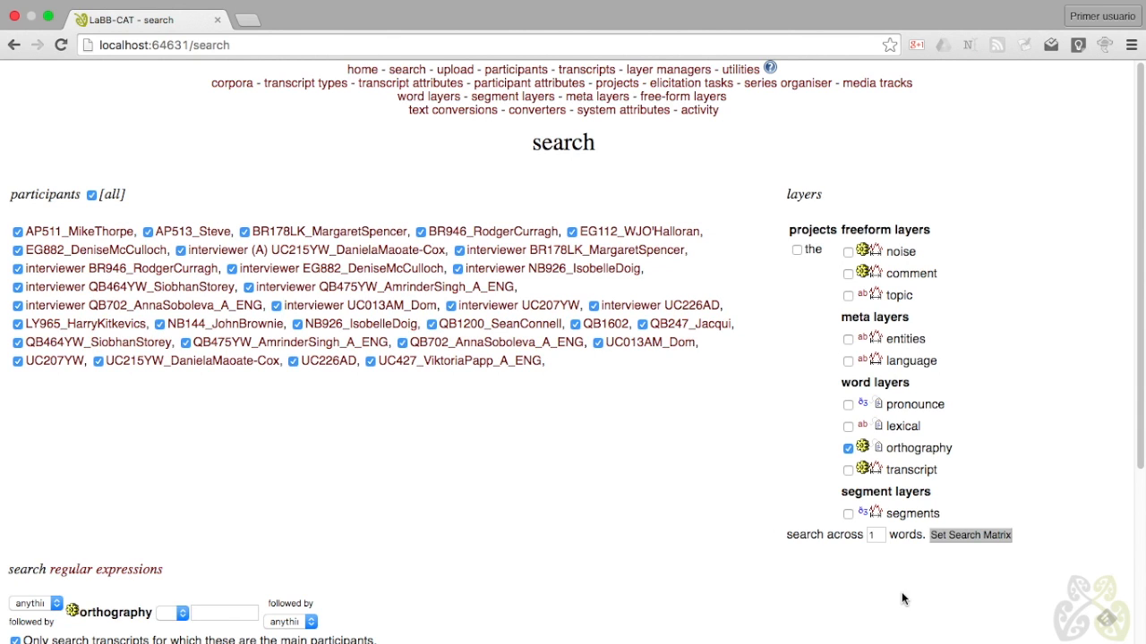
pyautogui.click(797, 252)
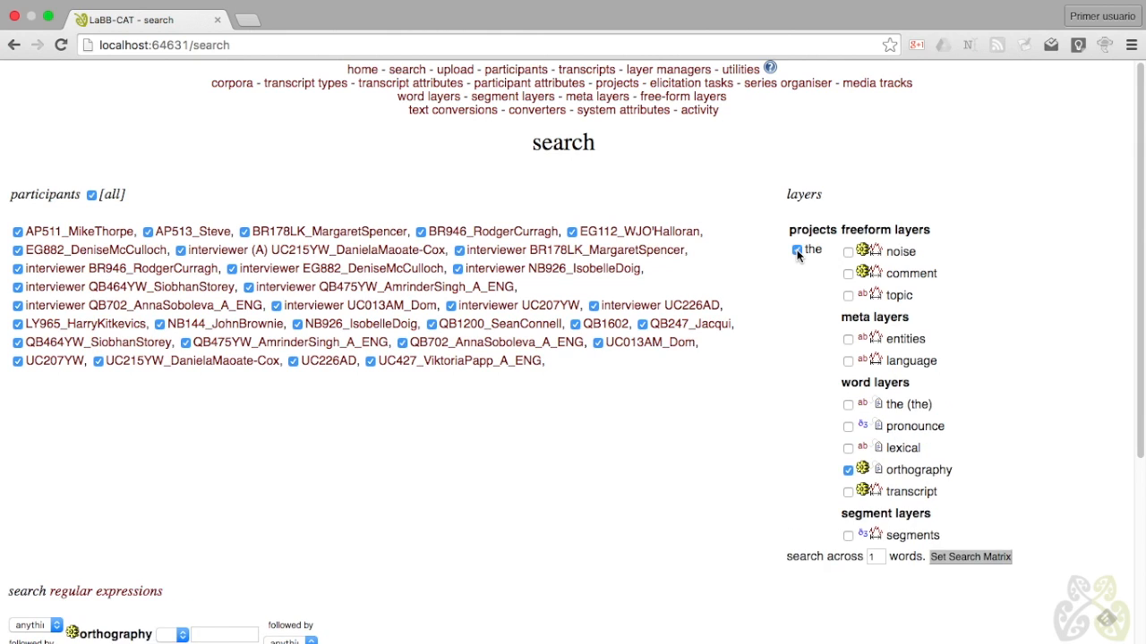
# - Search the word layer "the" for the annotation TP, keeping the orthography layer in the search matrix
pyautogui.click(848, 404)
pyautogui.click(975, 557)
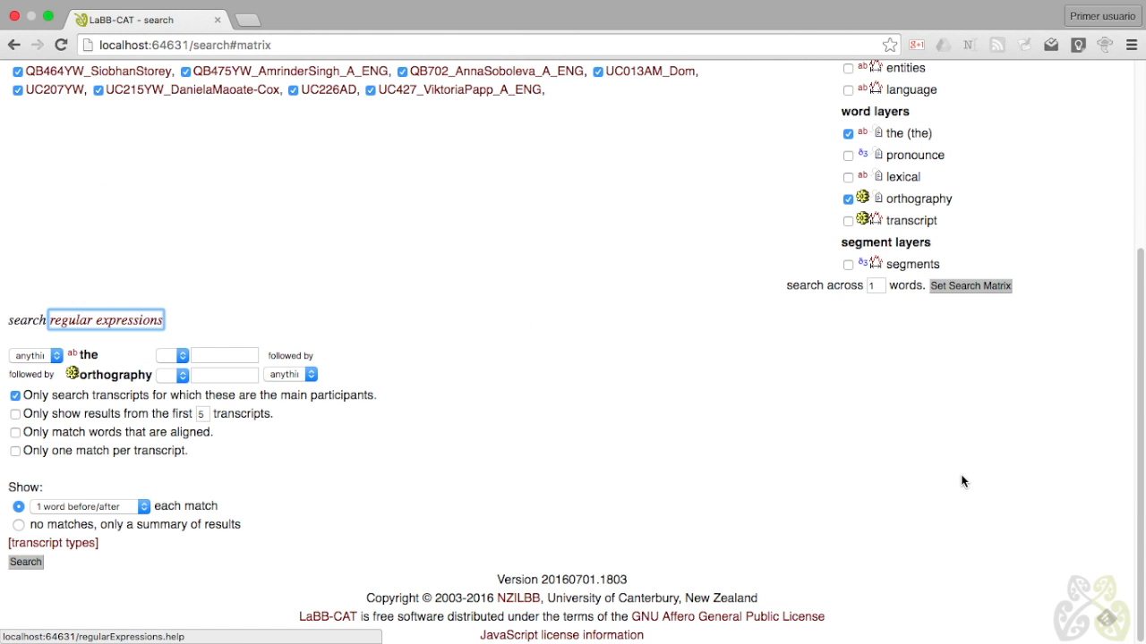
pyautogui.click(204, 354)
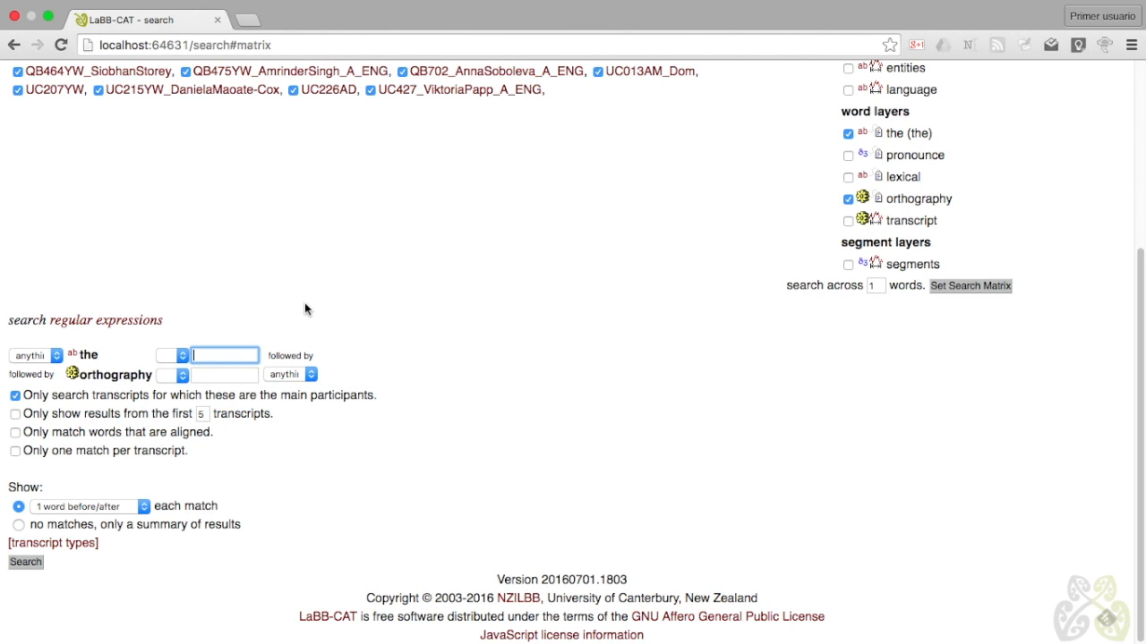
pyautogui.write('TP')
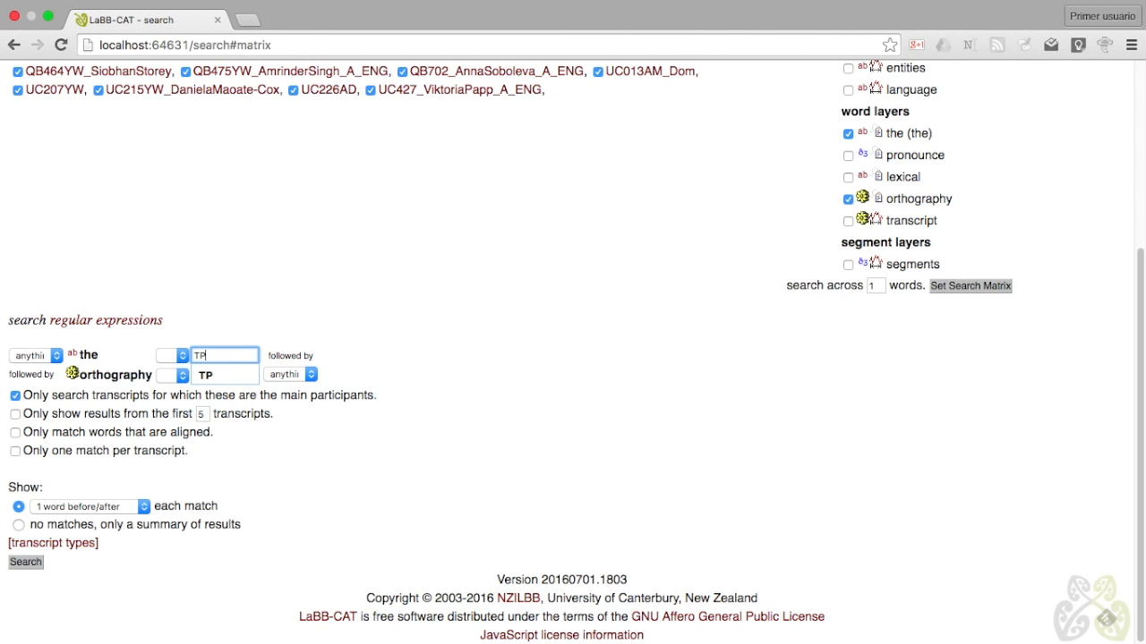
pyautogui.click(332, 523)
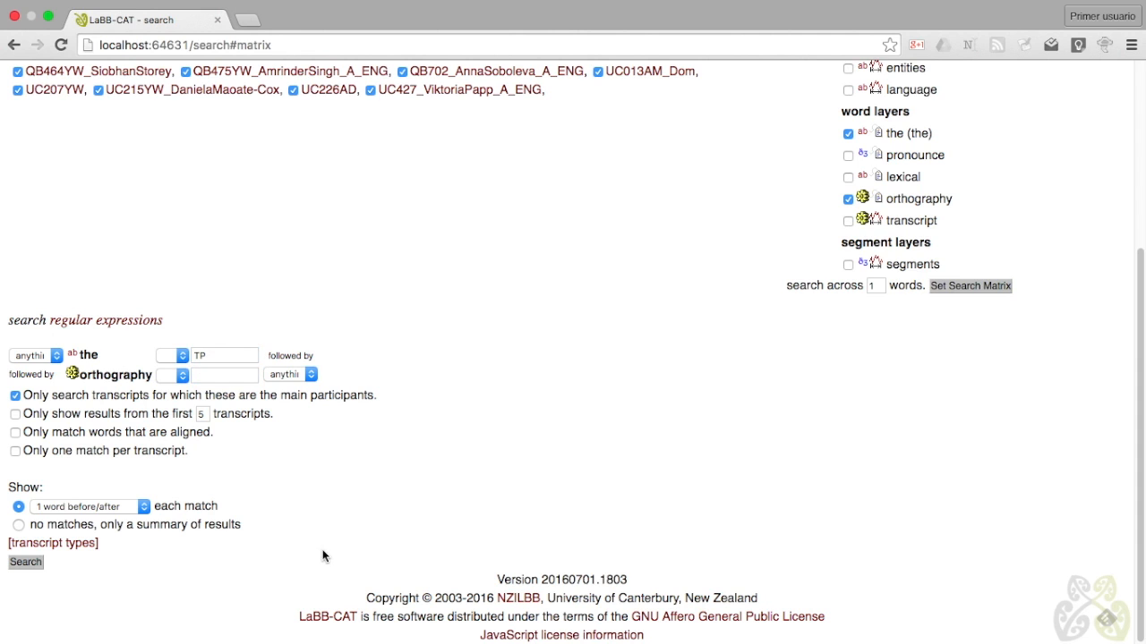
pyautogui.click(25, 562)
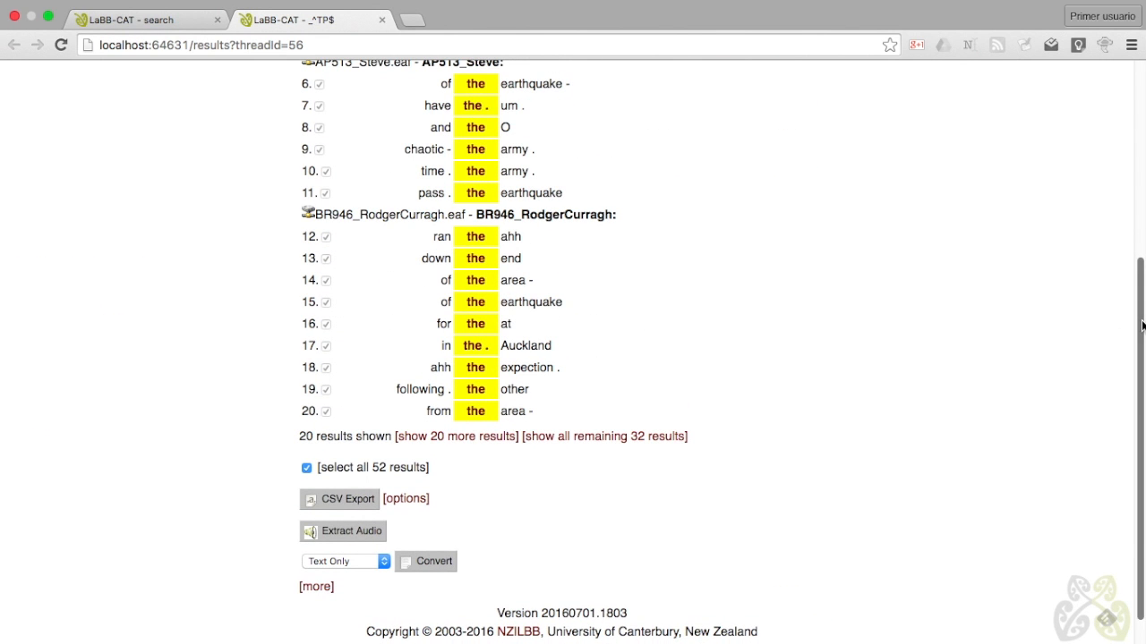
# - Open match 1, "before the earthquake", in its transcript and play the utterance that contains it
pyautogui.moveTo(1142, 326); pyautogui.dragTo(1132, 209)
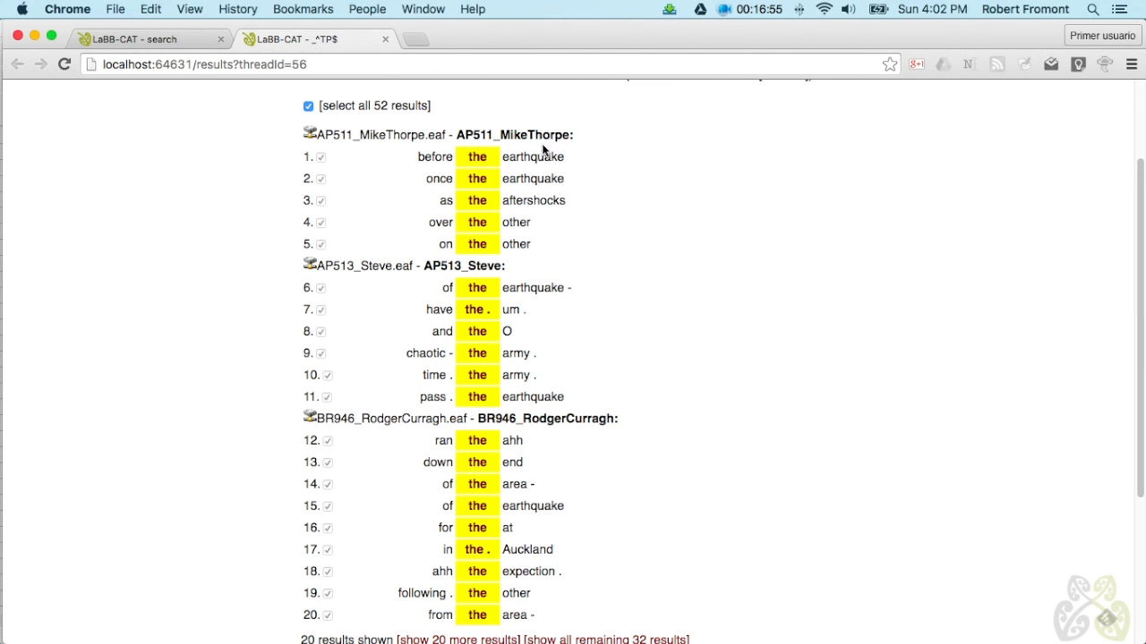
pyautogui.click(480, 161)
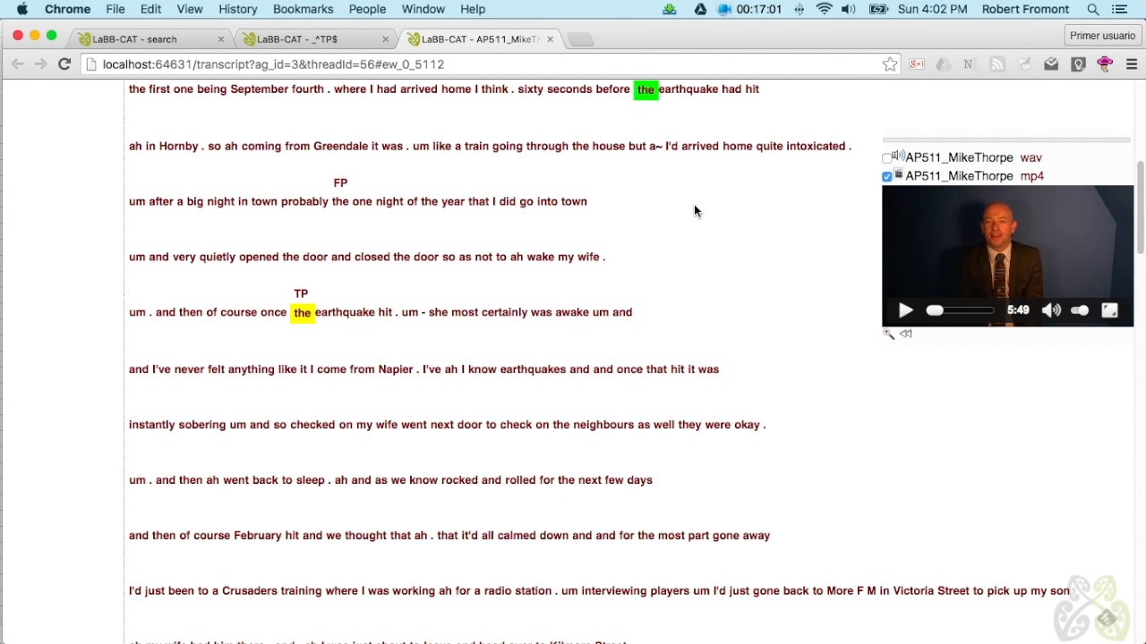
pyautogui.scroll(1, 706, 211)
pyautogui.scroll(3, 705, 208)
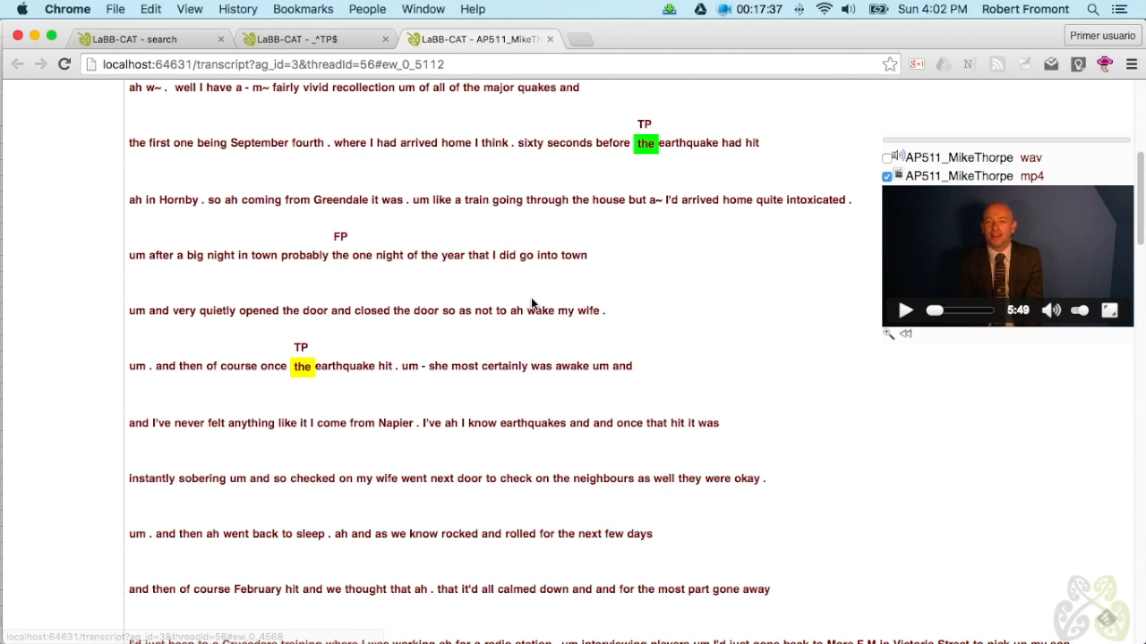
pyautogui.click(646, 148)
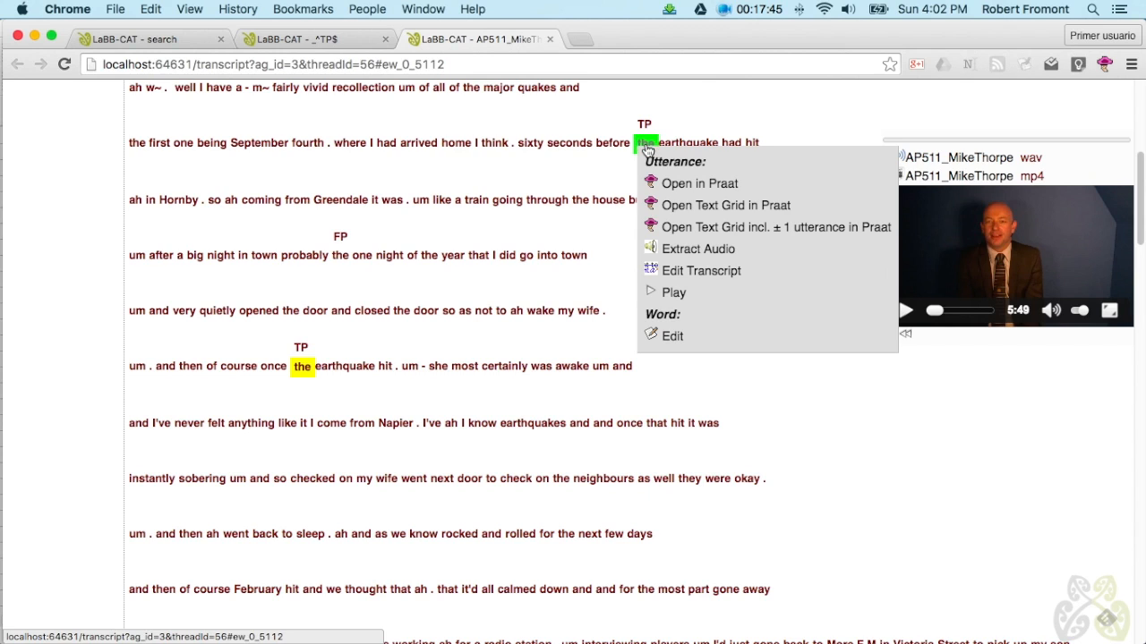
pyautogui.click(675, 294)
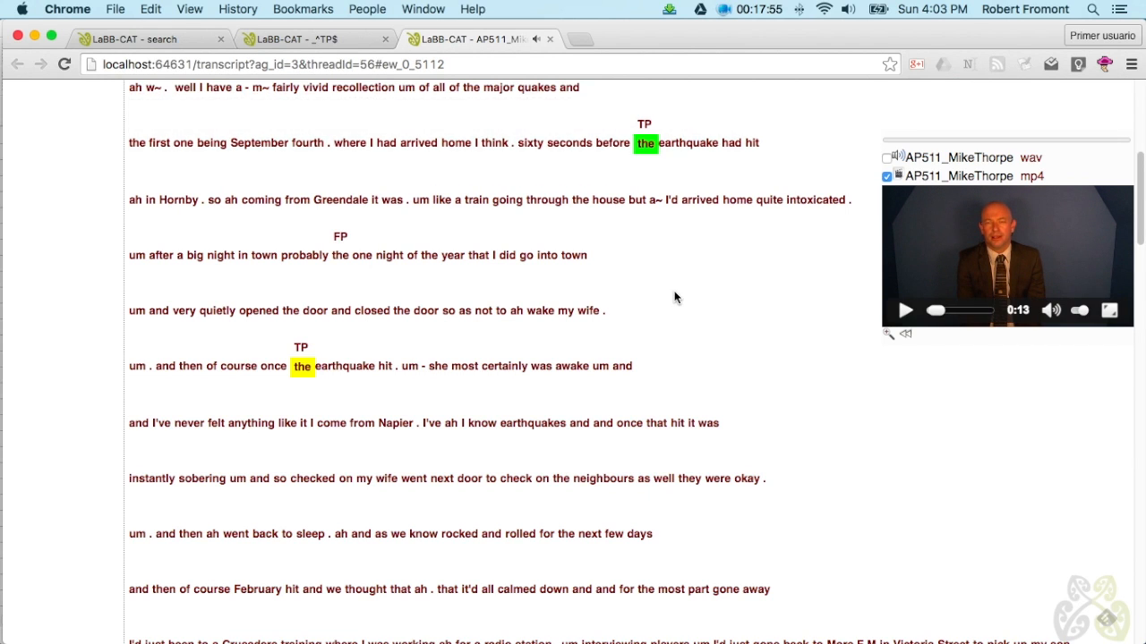
# - Change the "the" layer annotation of the word in "before the earthquake" to i, save it, and reload the transcript
pyautogui.click(644, 146)
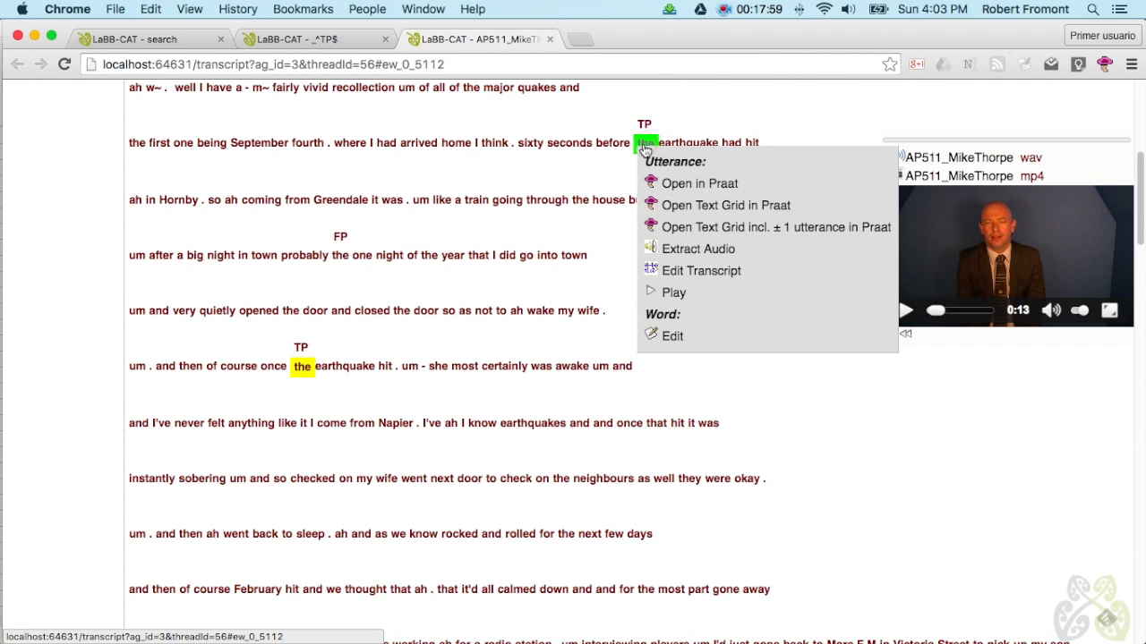
pyautogui.click(673, 338)
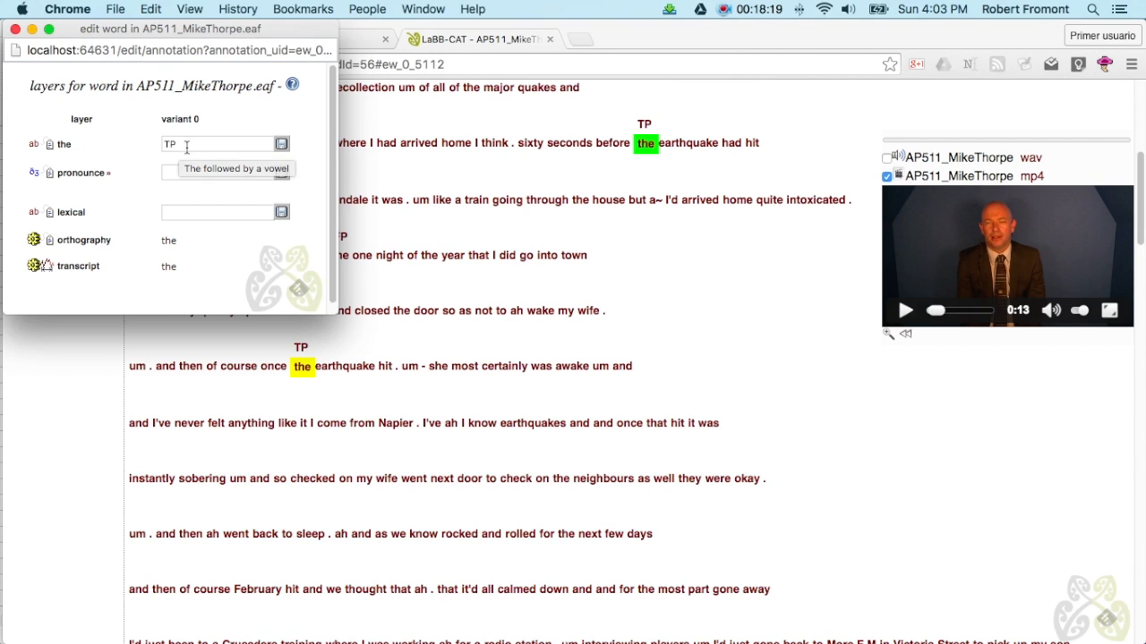
pyautogui.moveTo(180, 146); pyautogui.dragTo(157, 146)
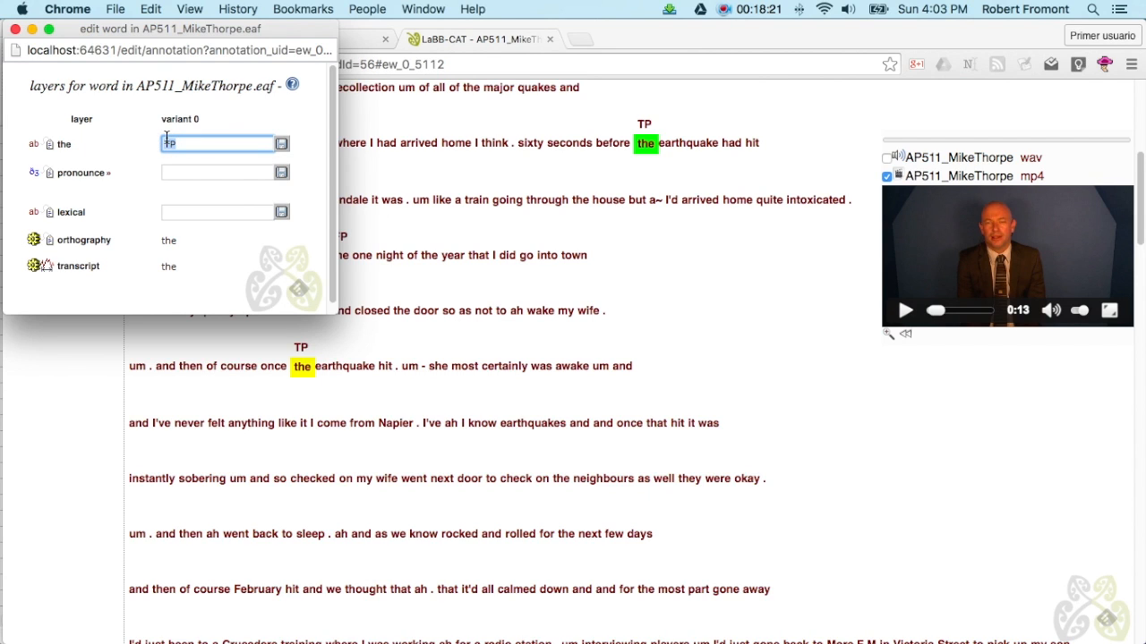
pyautogui.write('i')
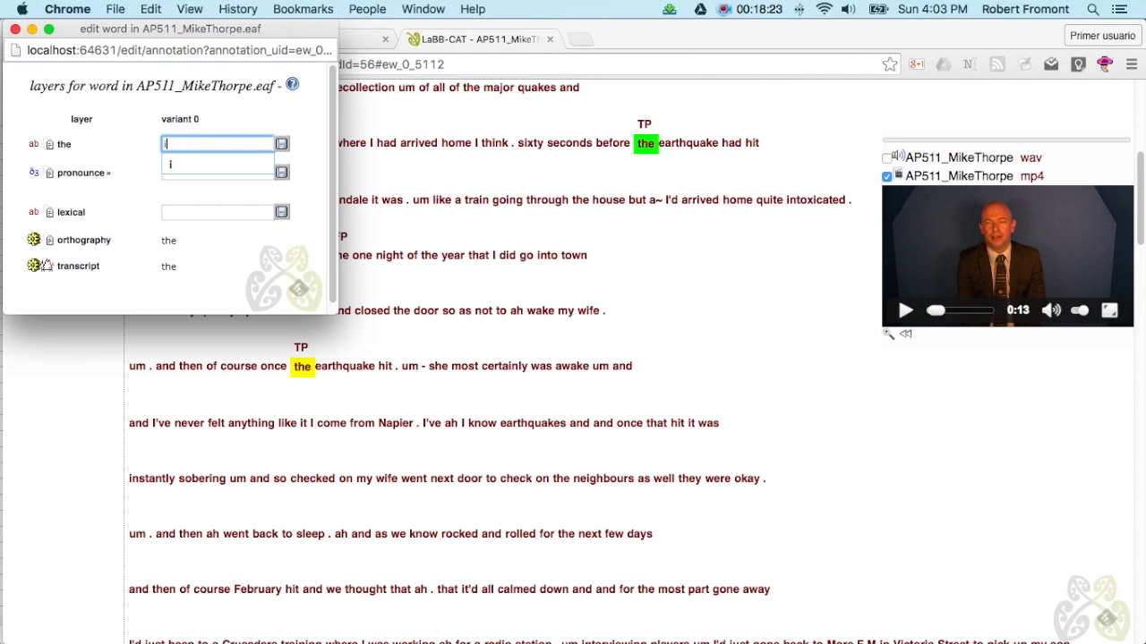
pyautogui.click(201, 120)
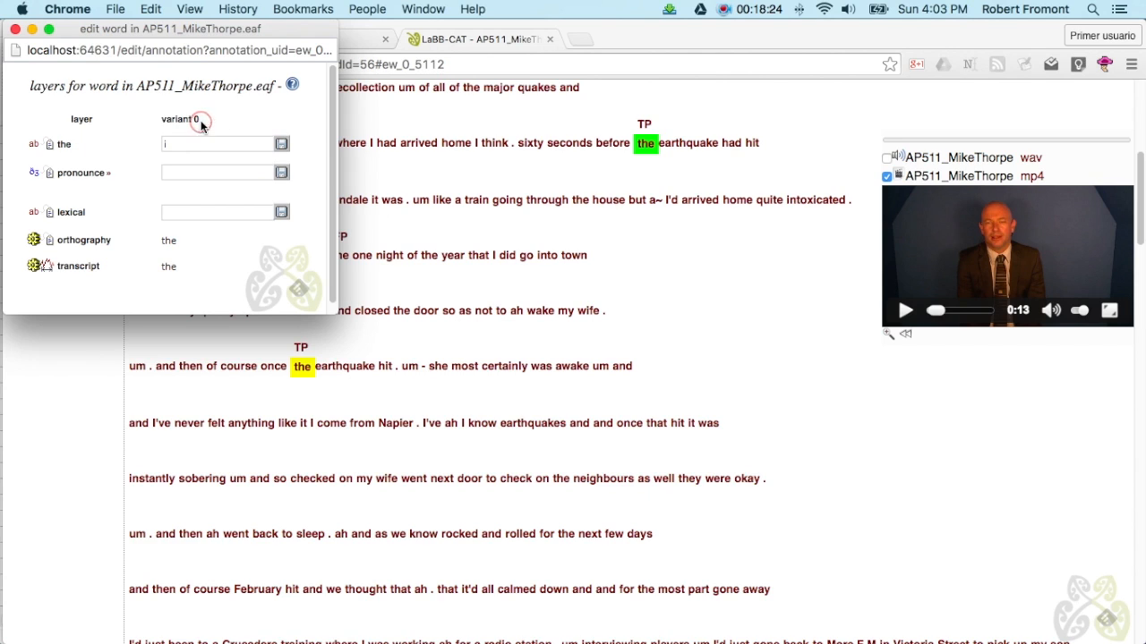
pyautogui.click(282, 145)
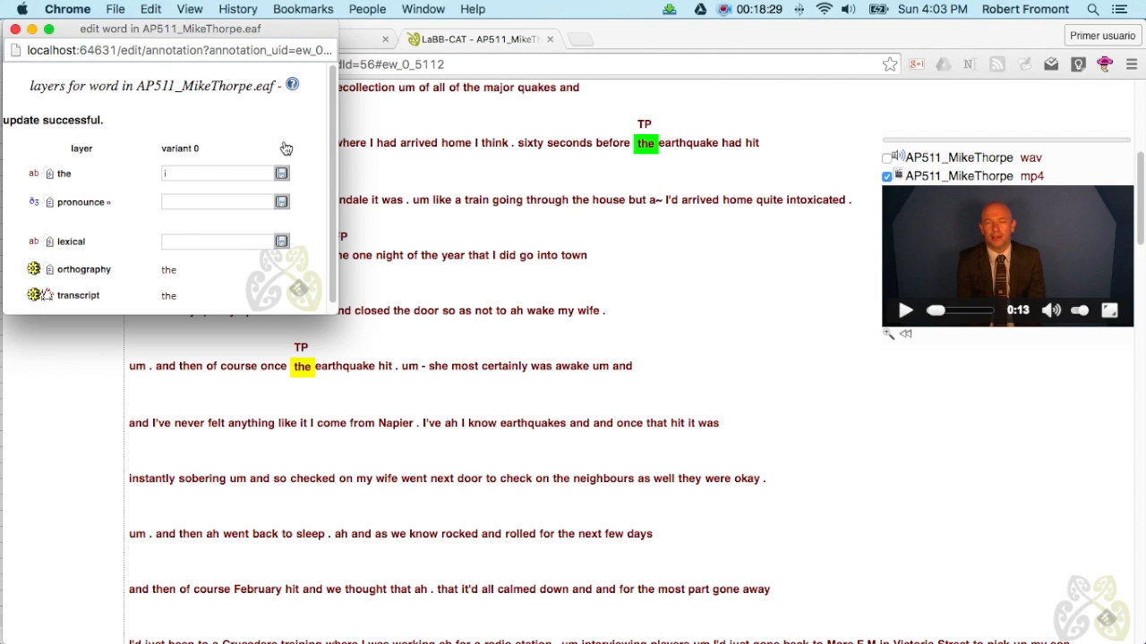
pyautogui.click(16, 33)
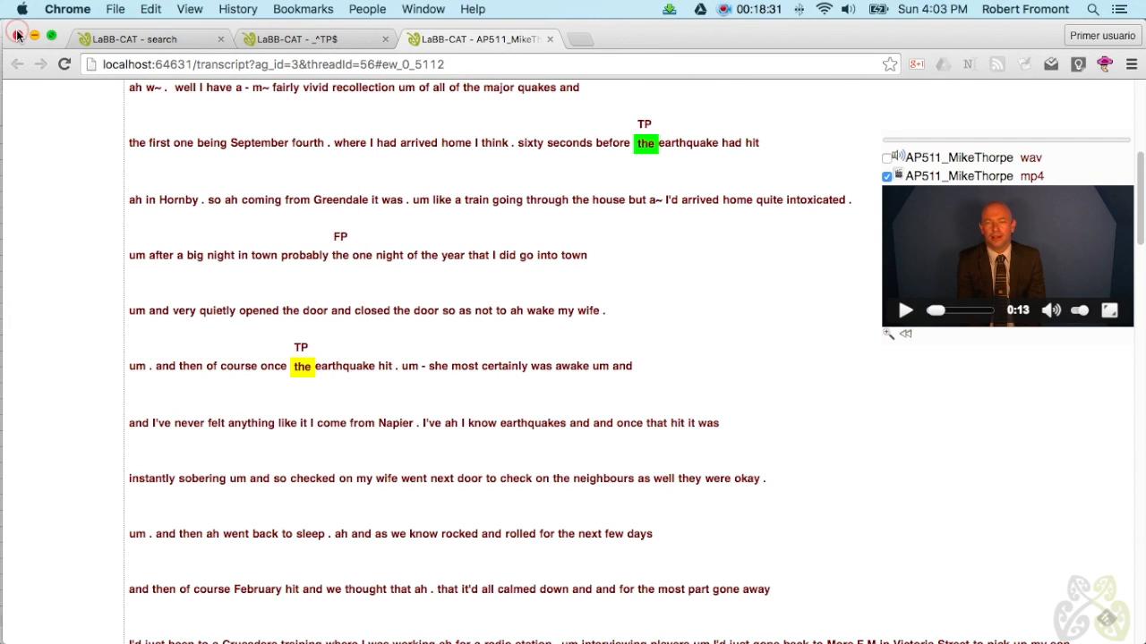
pyautogui.click(65, 66)
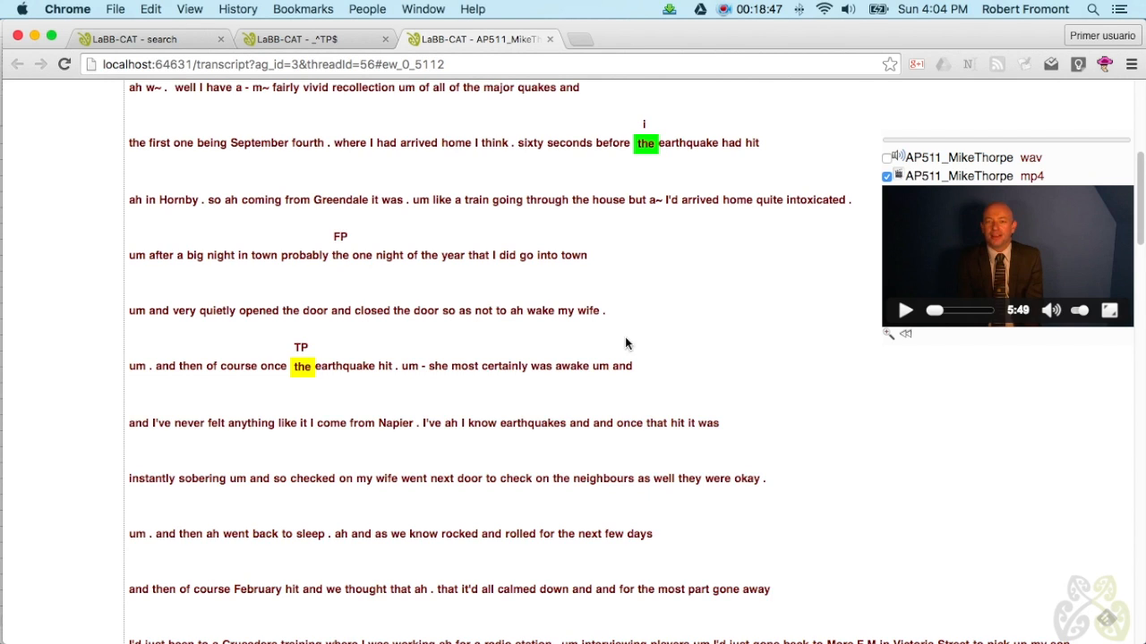
# - Play the utterance with "once the earthquake hit", and set the "the" annotation of its highlighted word to i
pyautogui.click(303, 371)
pyautogui.click(329, 560)
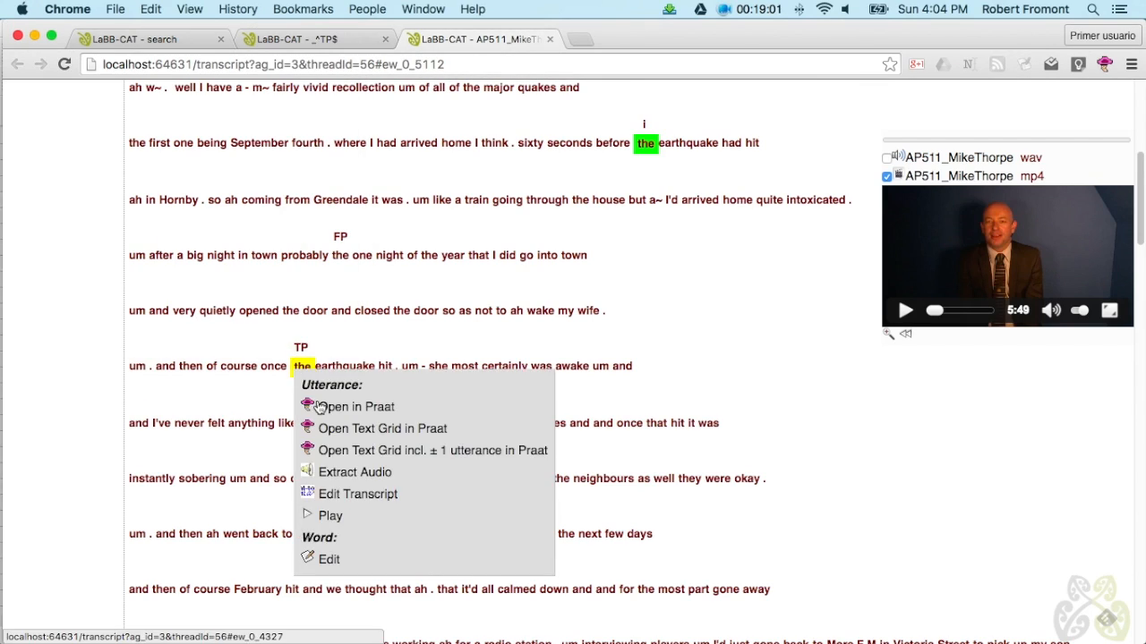
pyautogui.click(330, 515)
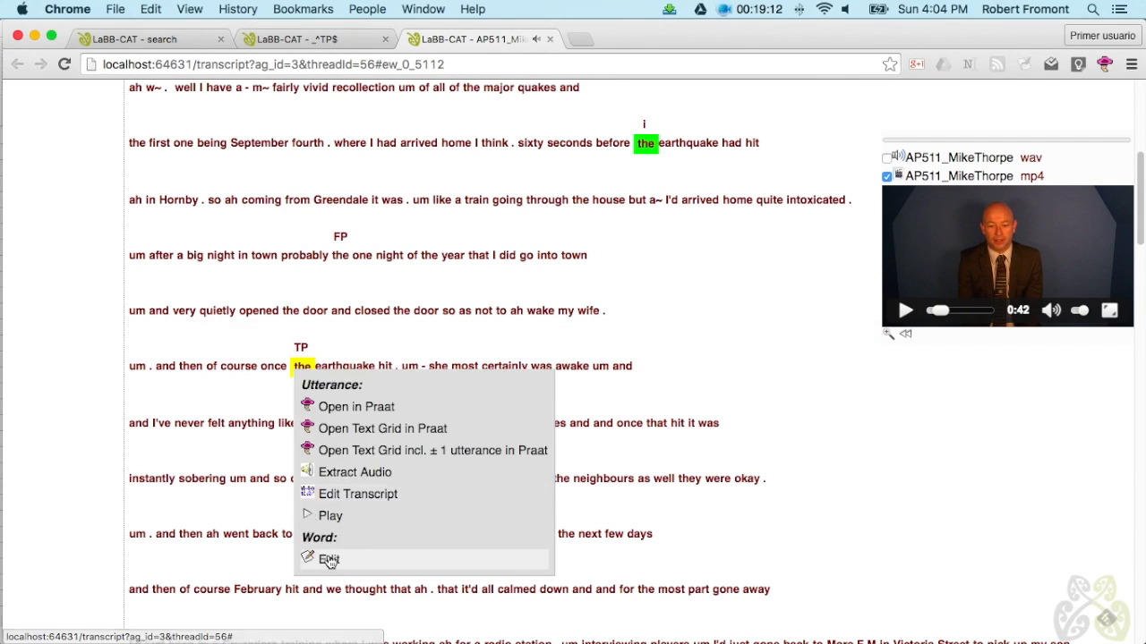
pyautogui.click(330, 561)
pyautogui.write('i')
pyautogui.click(287, 146)
pyautogui.click(12, 30)
# - Play the utterance with "as the aftershocks kept coming", and set the "the" annotation of its highlighted word to i
pyautogui.scroll(-9, 818, 276)
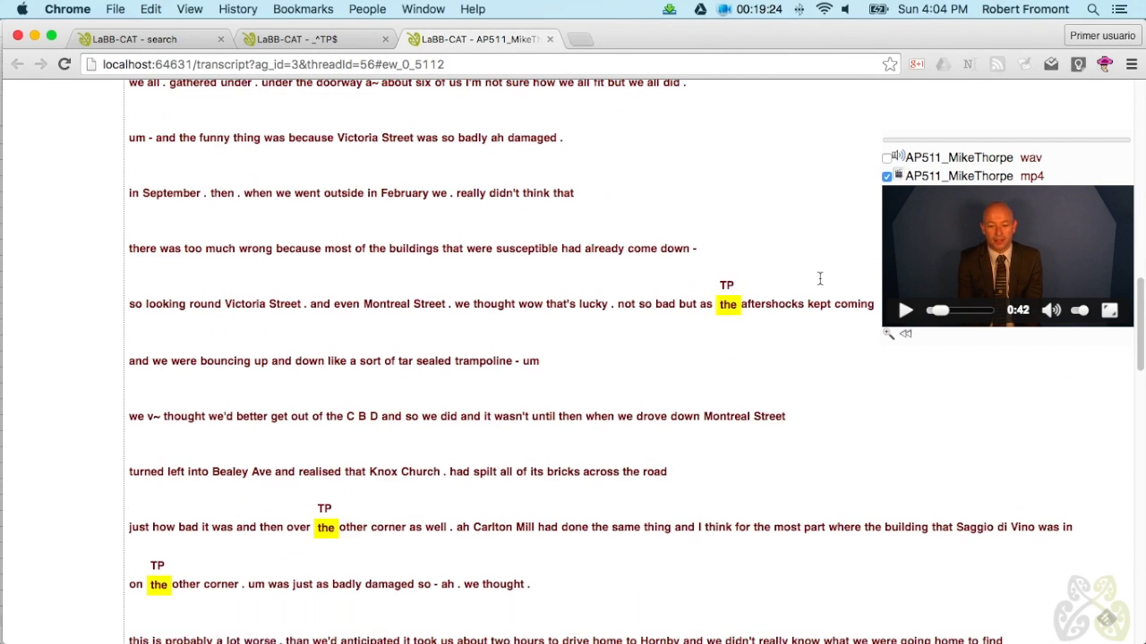
pyautogui.click(727, 305)
pyautogui.click(756, 453)
pyautogui.click(727, 305)
pyautogui.click(756, 495)
pyautogui.click(249, 145)
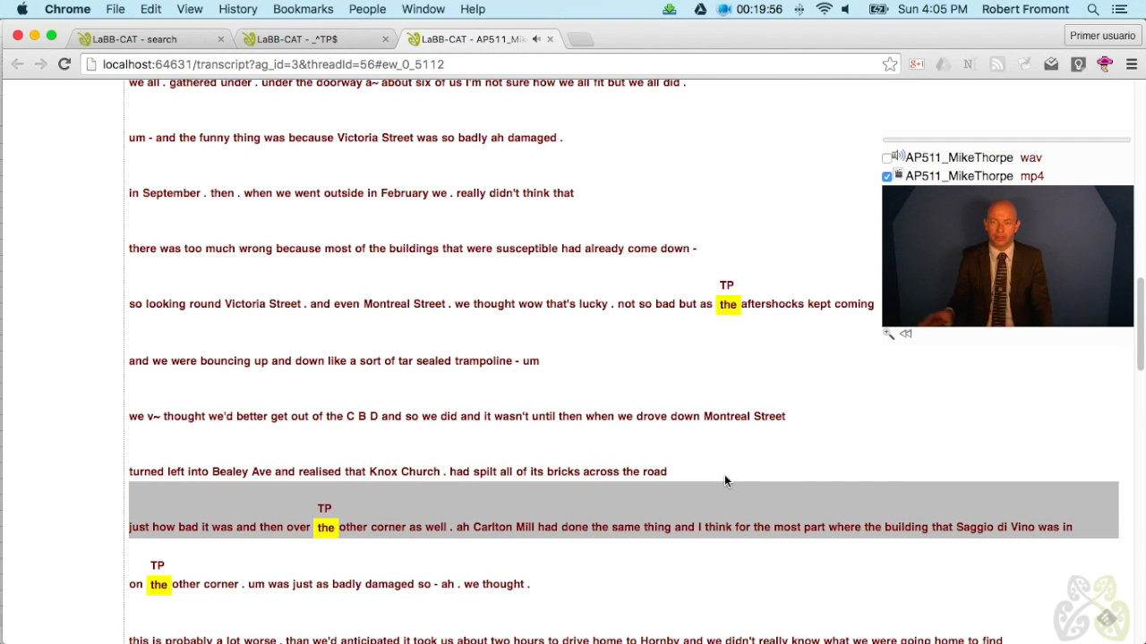
# - Set the "the" annotation of the highlighted word in "over the other corner as well" to @ and save it
pyautogui.click(326, 528)
pyautogui.click(353, 513)
pyautogui.click(246, 145)
pyautogui.write('@')
pyautogui.click(284, 146)
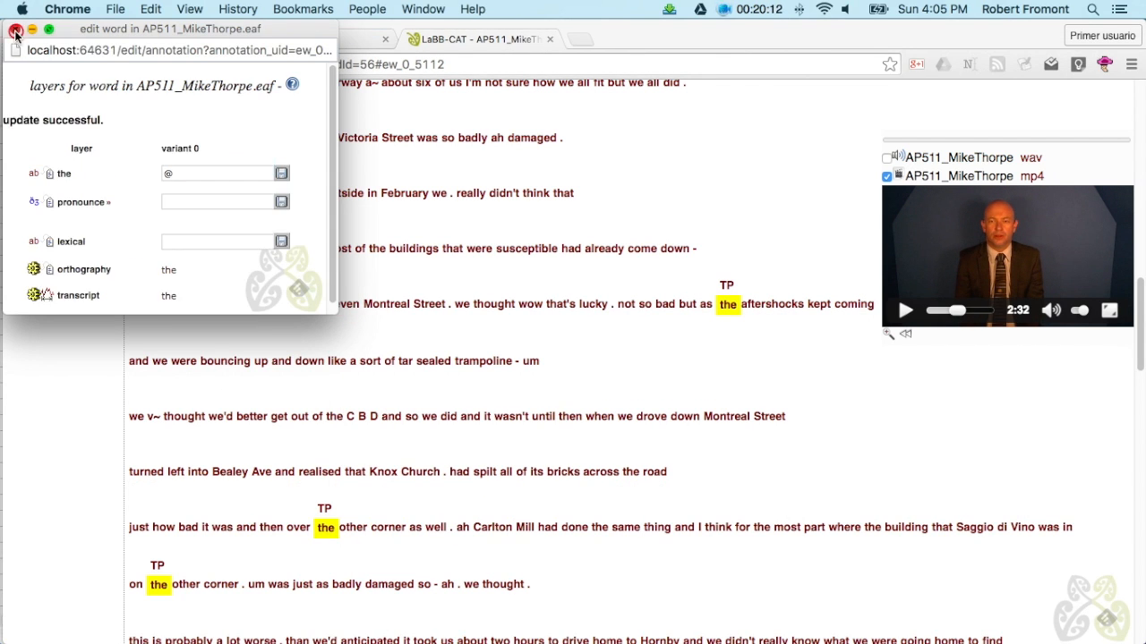
pyautogui.click(13, 31)
# - Play the utterance with "on the other corner", and set the "the" annotation of its highlighted word to @
pyautogui.click(215, 584)
pyautogui.click(237, 524)
pyautogui.click(159, 283)
pyautogui.click(188, 473)
pyautogui.doubleClick(173, 145)
pyautogui.write('@')
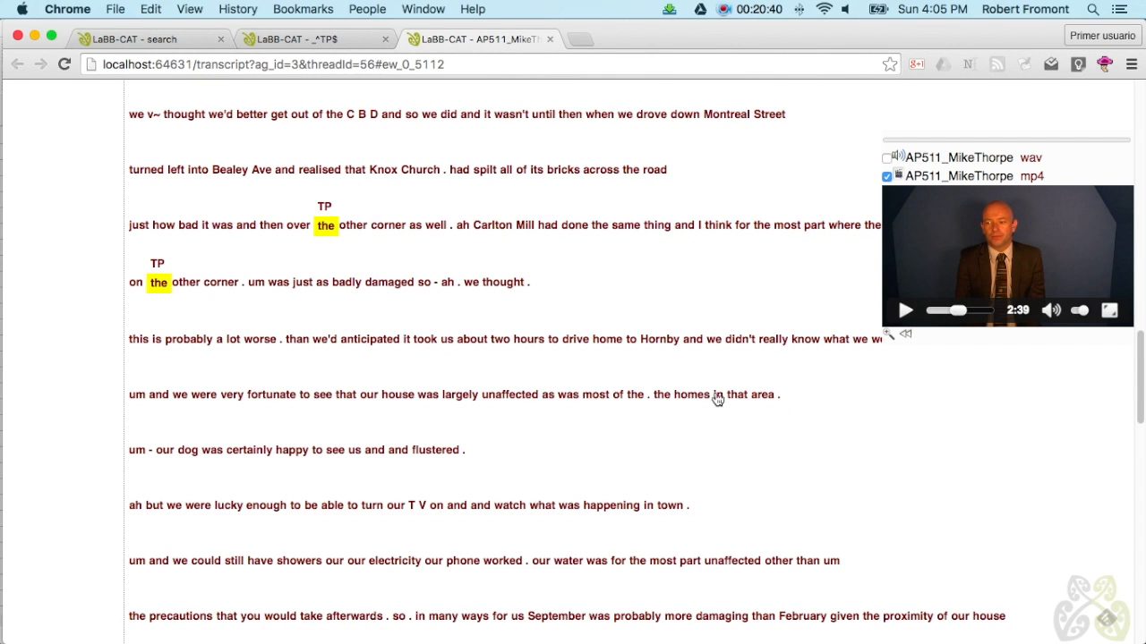
# - Look through the rest of the transcript, reload it to review the changed annotations, and return to the search results
pyautogui.scroll(-20, 724, 395)
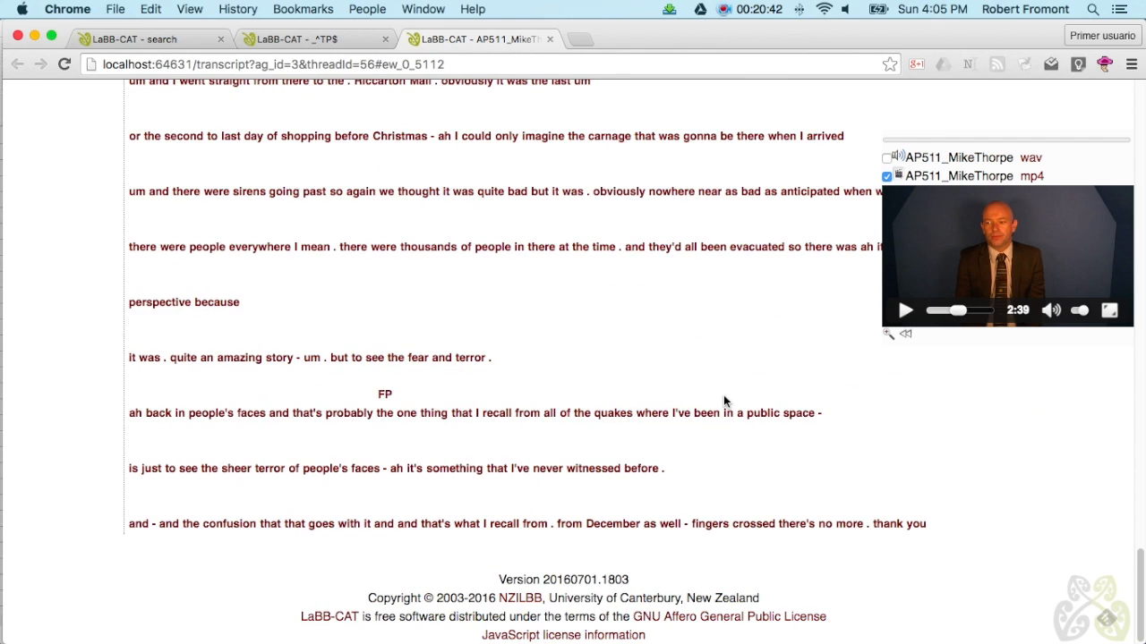
pyautogui.scroll(10, 720, 396)
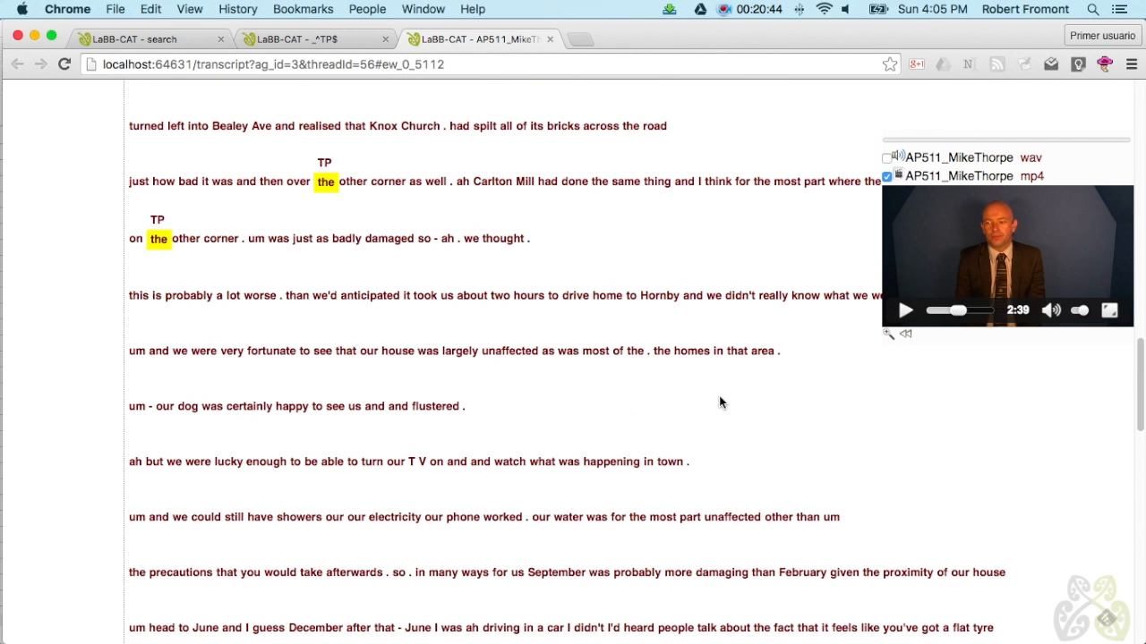
pyautogui.click(64, 65)
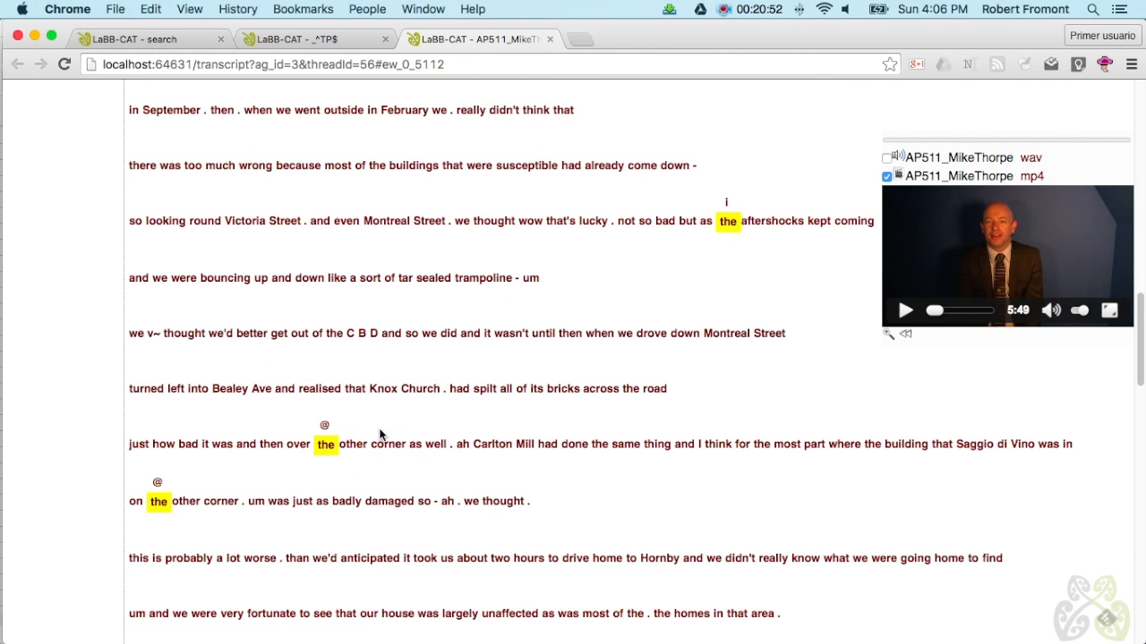
pyautogui.scroll(10, 628, 364)
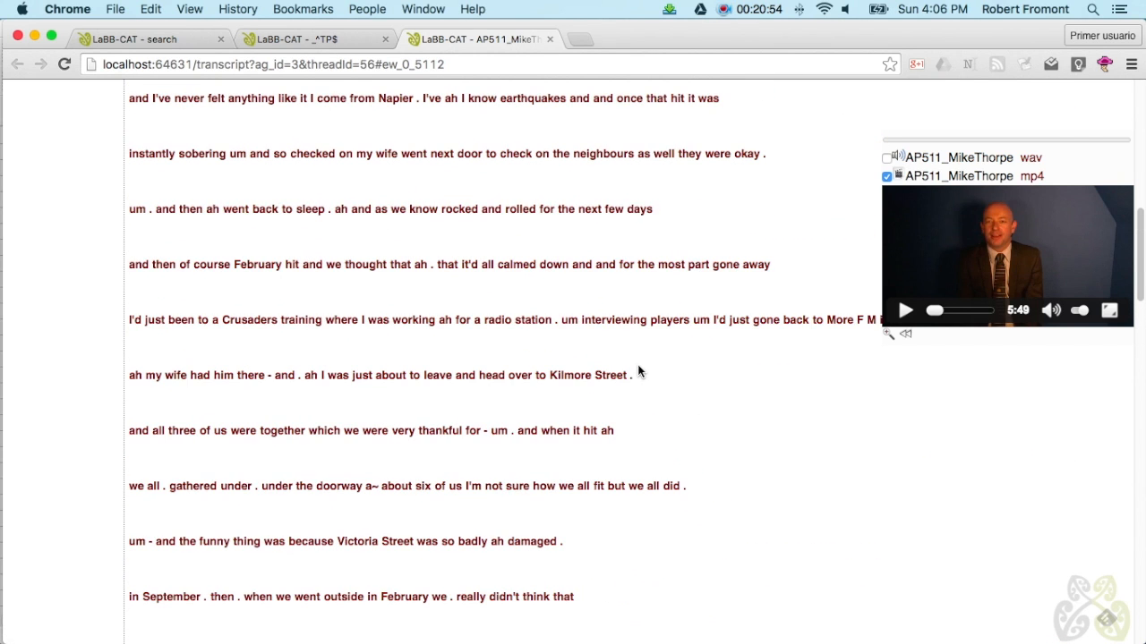
pyautogui.click(550, 38)
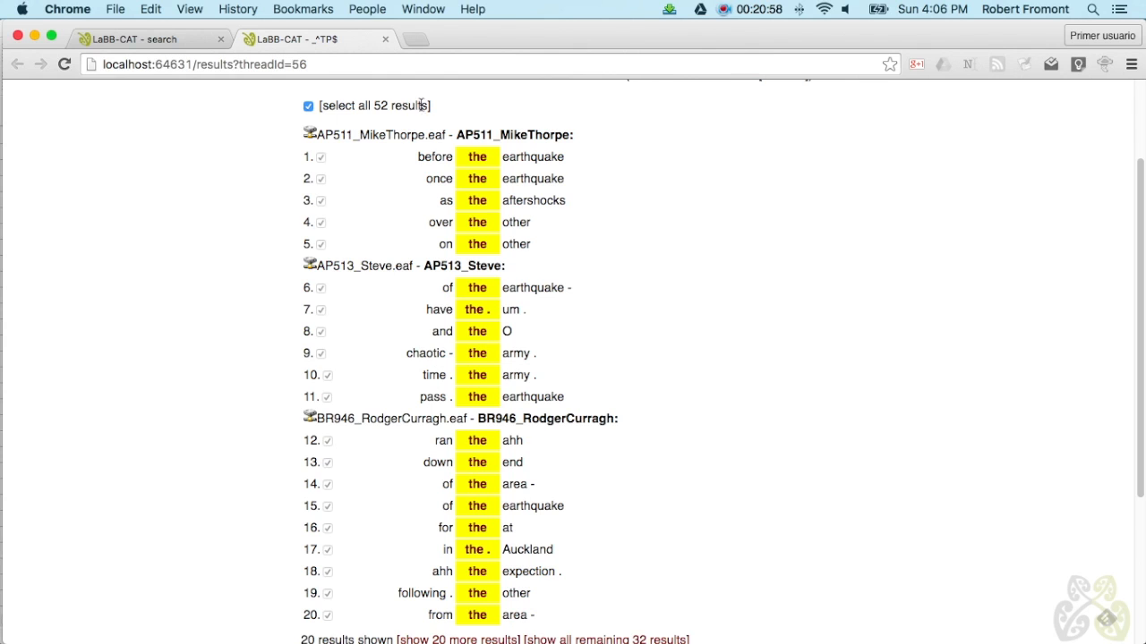
# - Open match 6, "of the earthquake", in its transcript, play its utterance, and open the word for editing
pyautogui.click(477, 288)
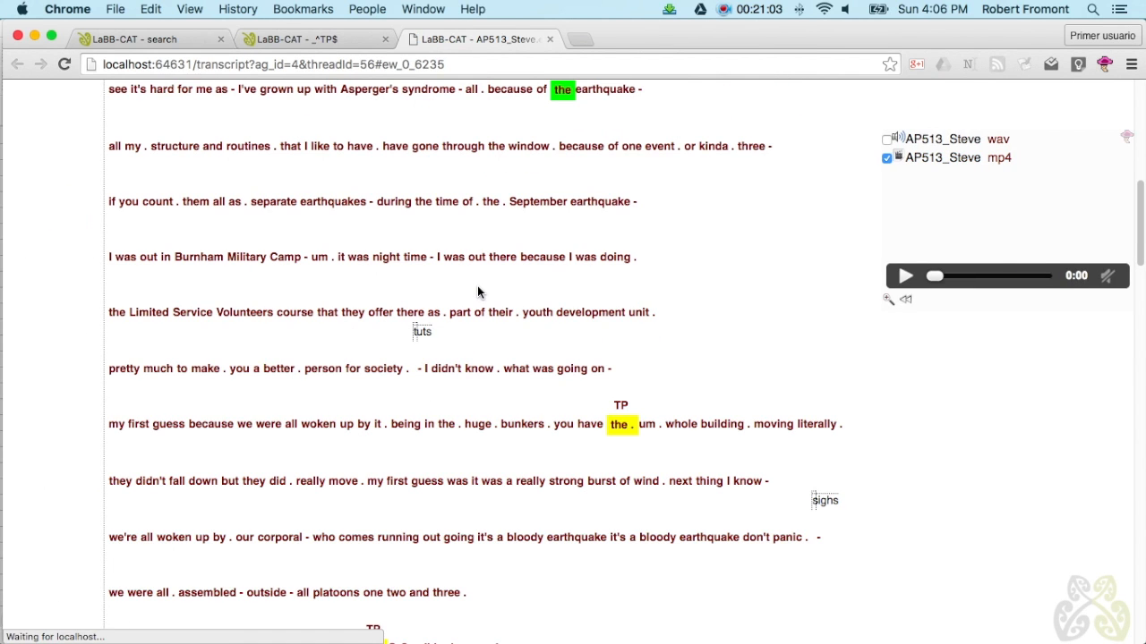
pyautogui.click(561, 90)
pyautogui.click(591, 239)
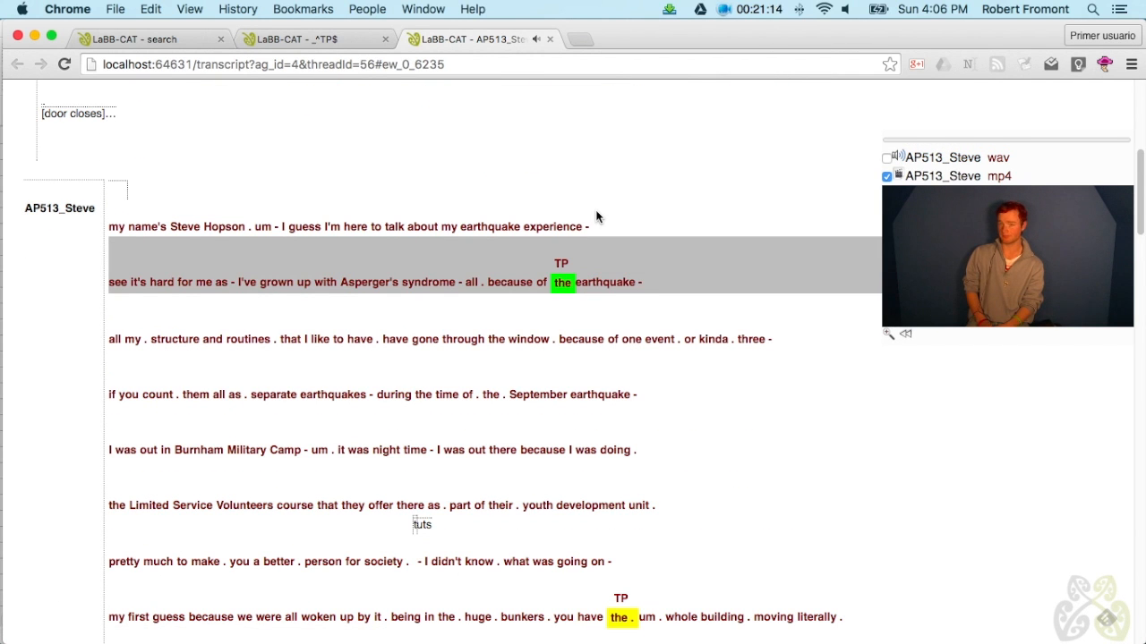
pyautogui.click(561, 282)
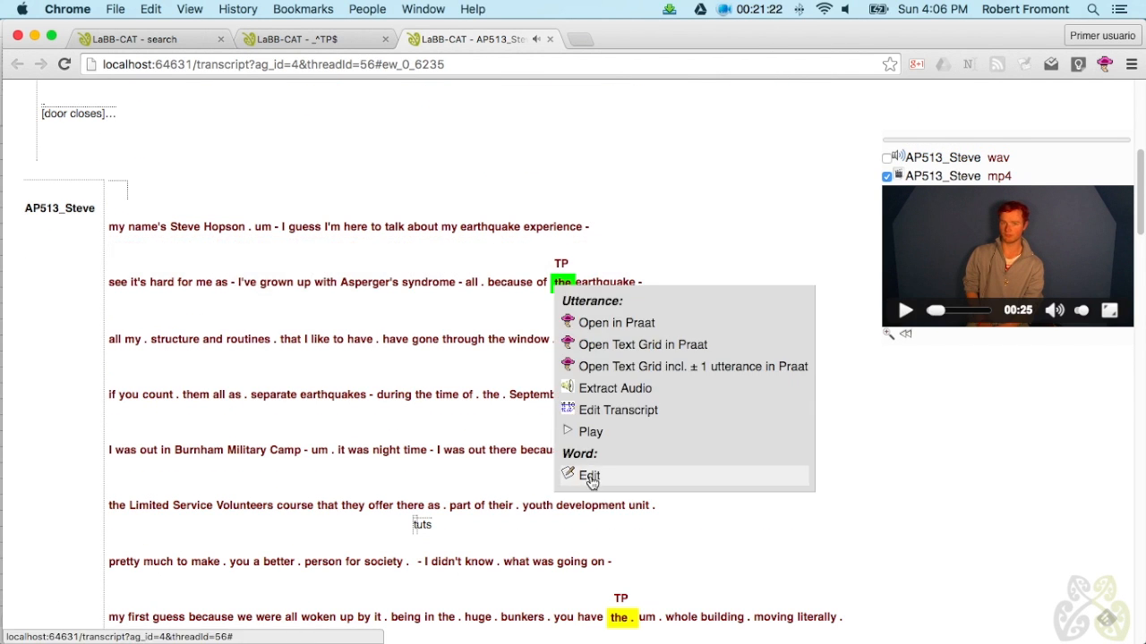
pyautogui.click(585, 543)
# - Play the utterance with "you have the . um", delete the TP annotation of its highlighted word, and close the transcript
pyautogui.click(647, 556)
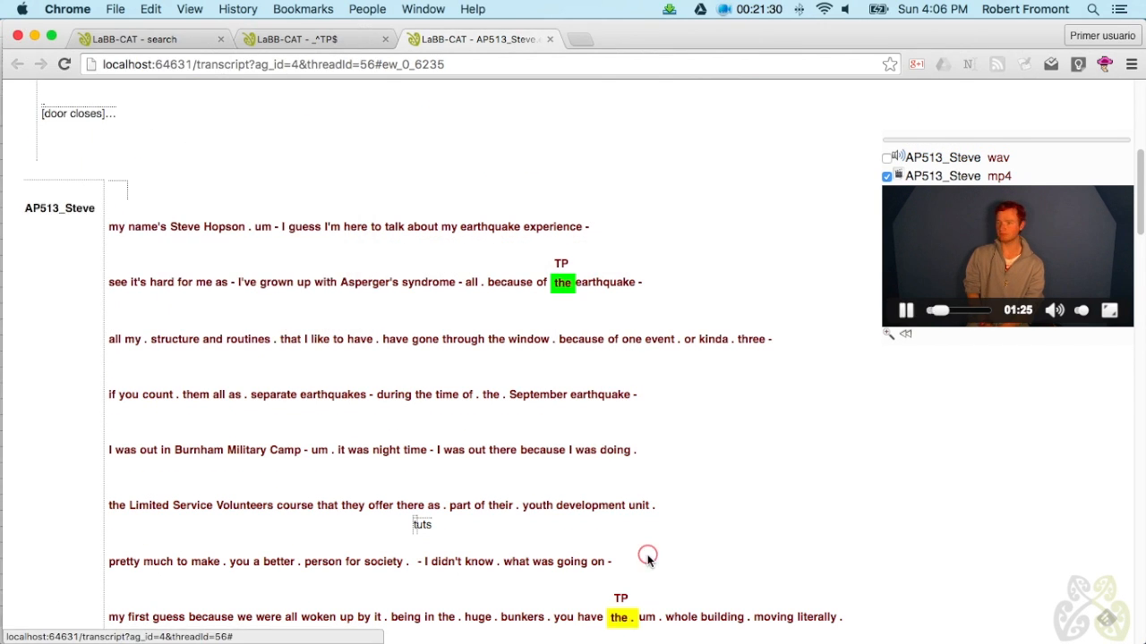
pyautogui.click(620, 283)
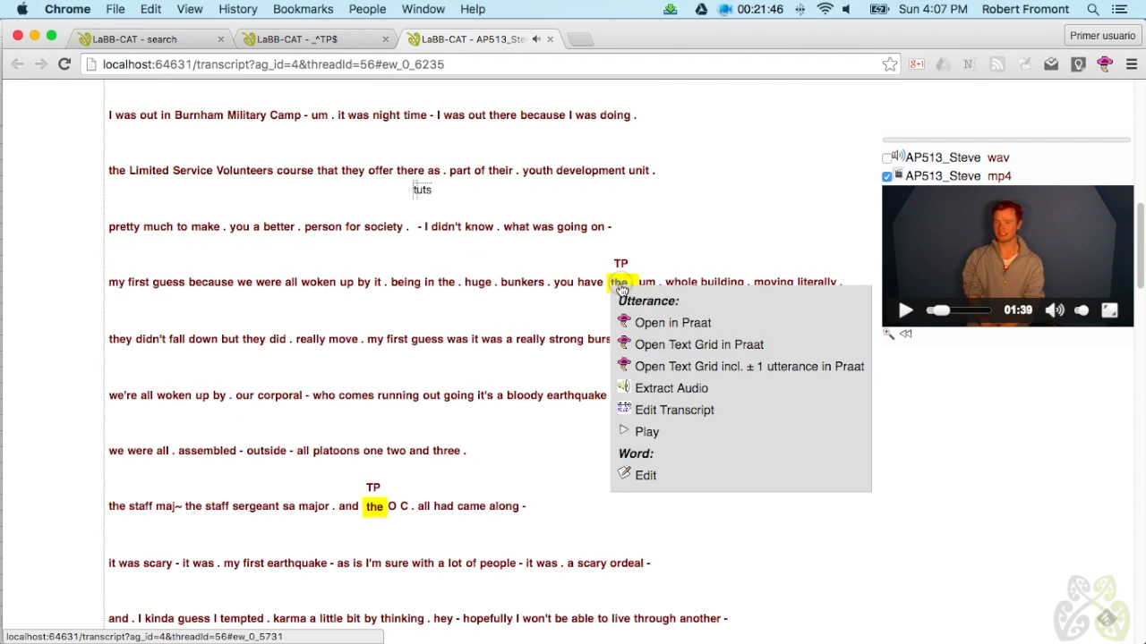
pyautogui.click(645, 475)
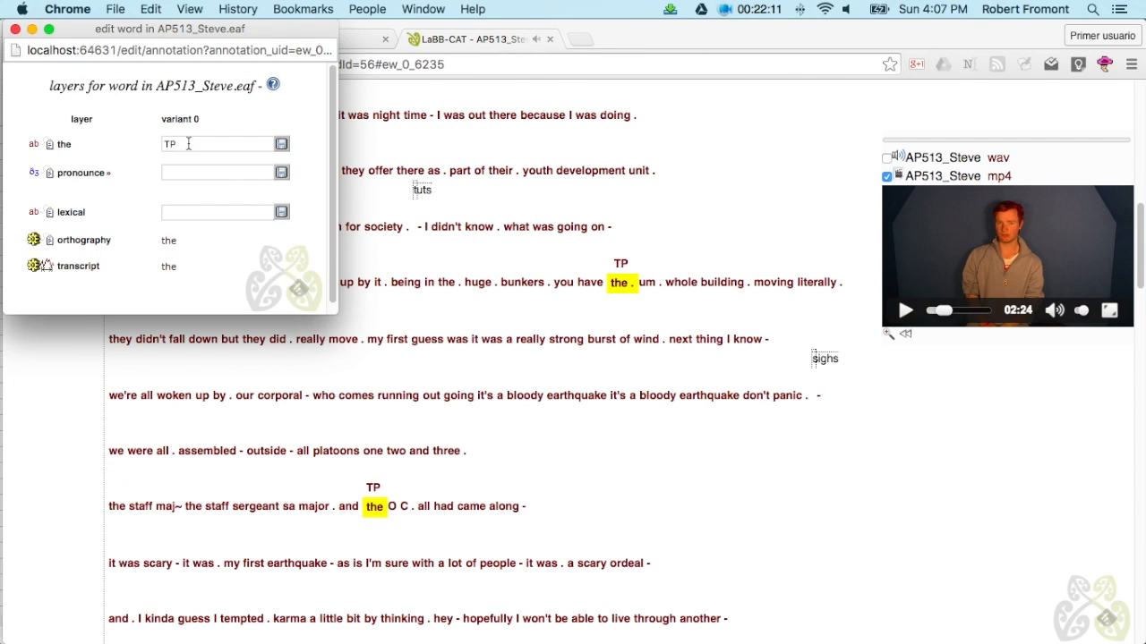
pyautogui.press('BackSpace')
pyautogui.press('BackSpace')
pyautogui.click(282, 147)
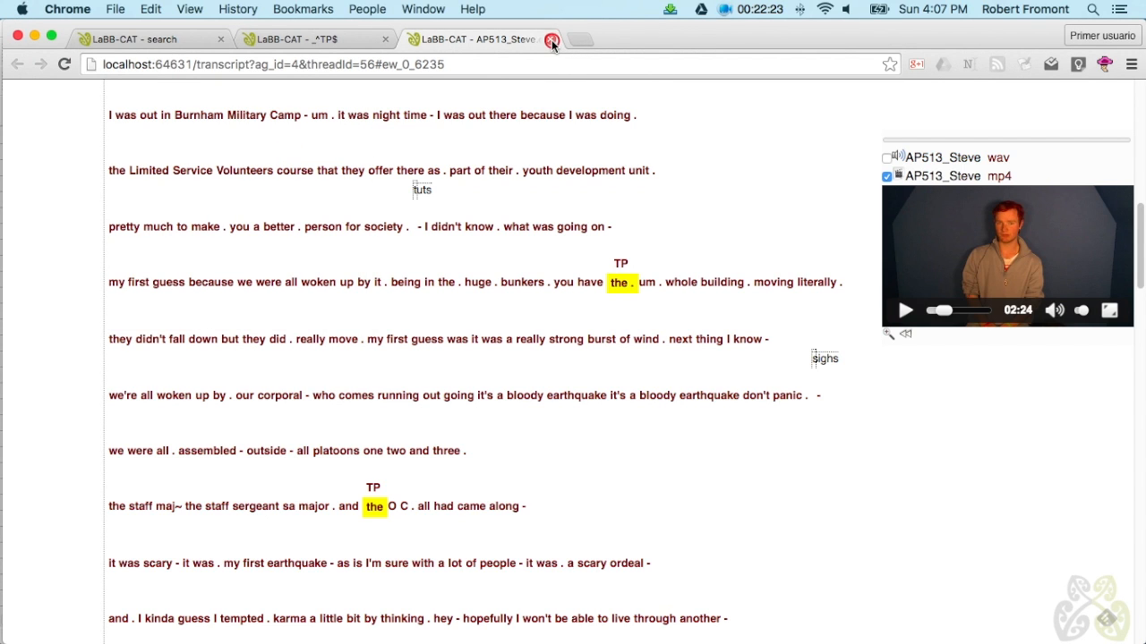
pyautogui.click(552, 39)
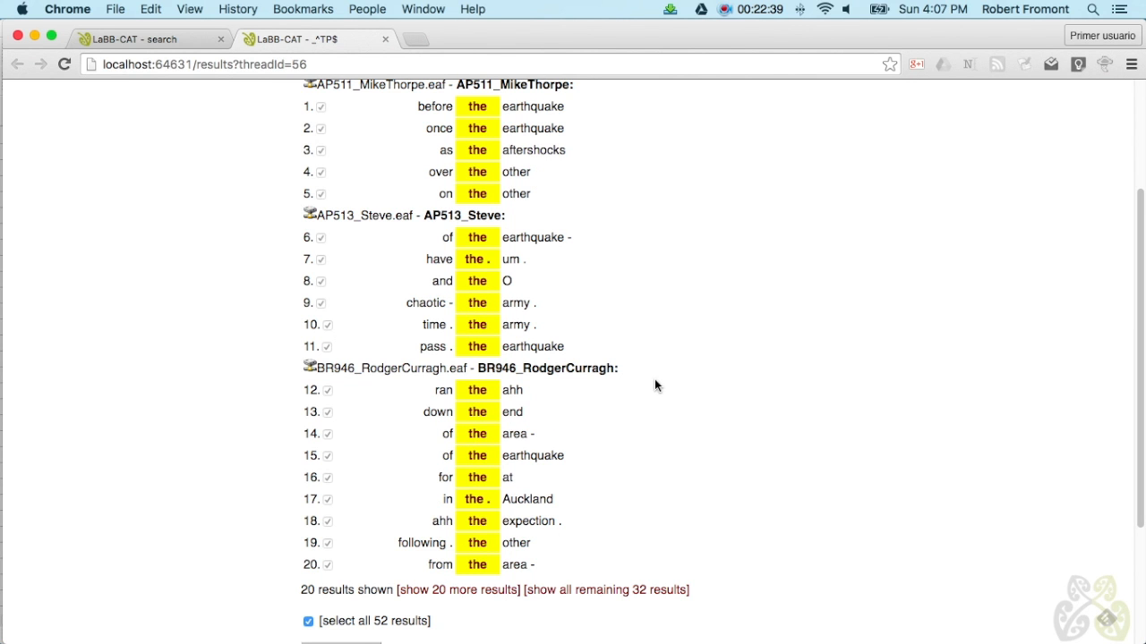